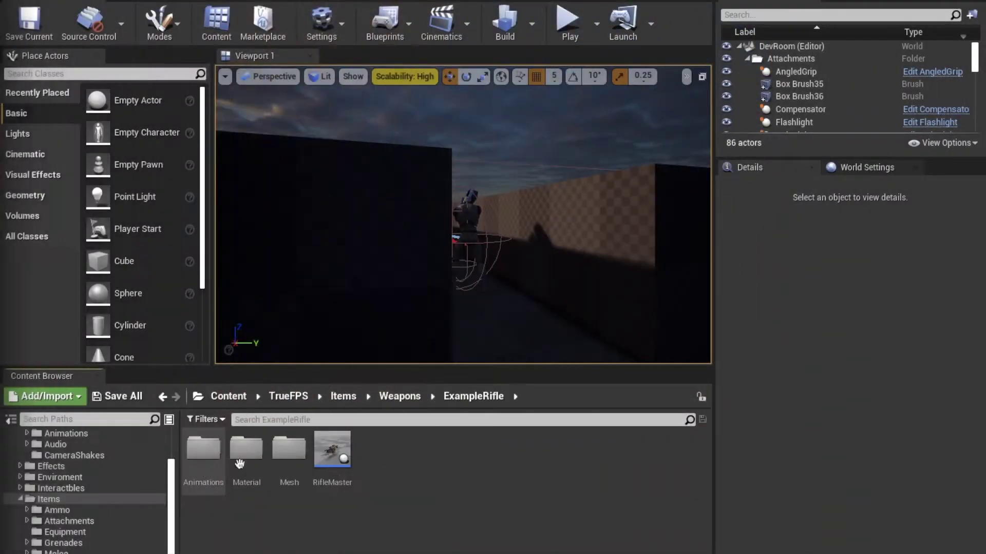
Step: Create a child blueprint class of RifleMaster and name it AK-47
left_click(338, 453)
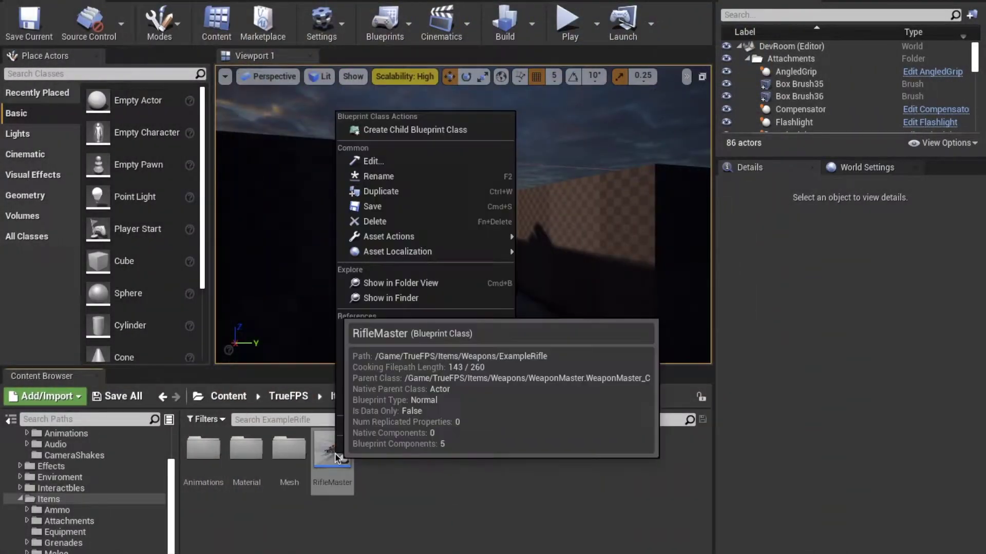
right_click(338, 453)
left_click(403, 130)
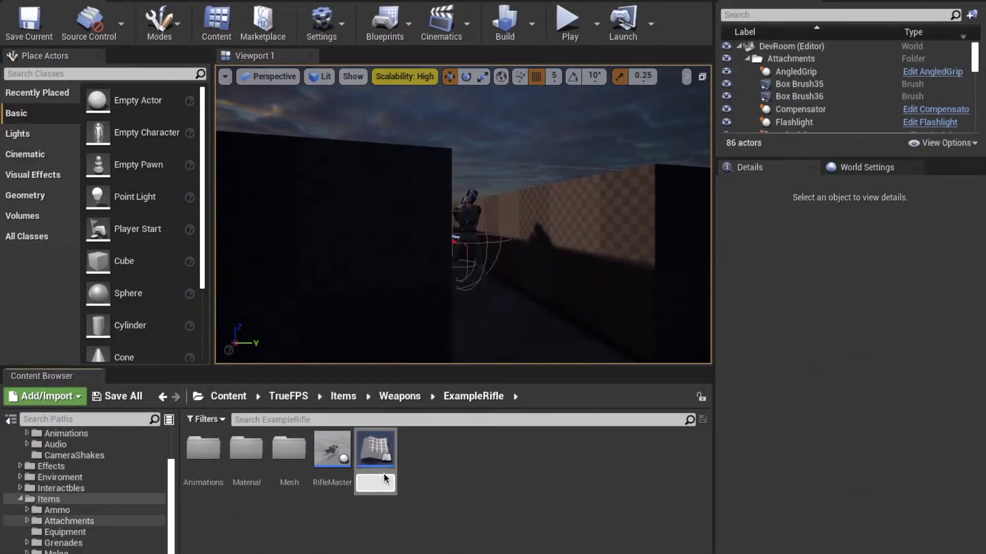
right_click(377, 464)
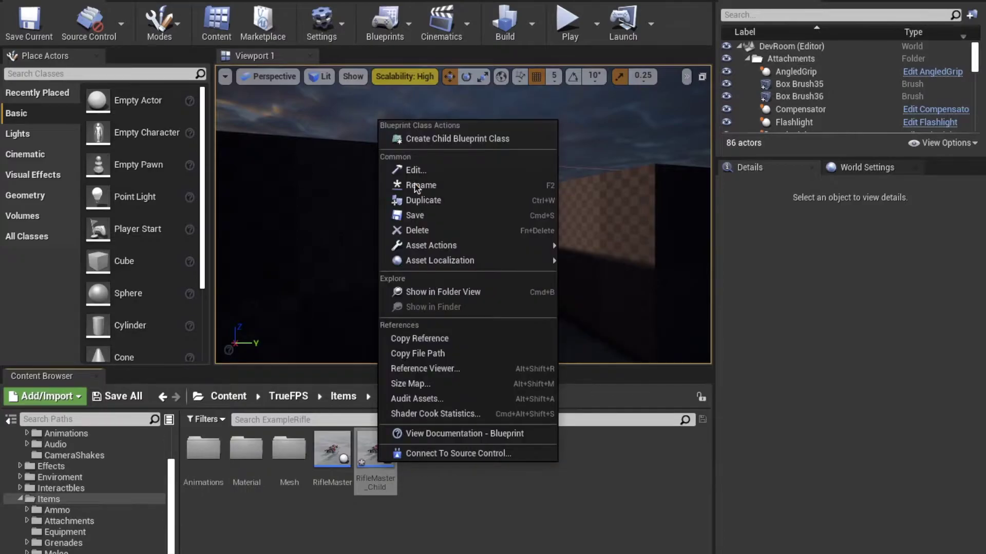
left_click(414, 184)
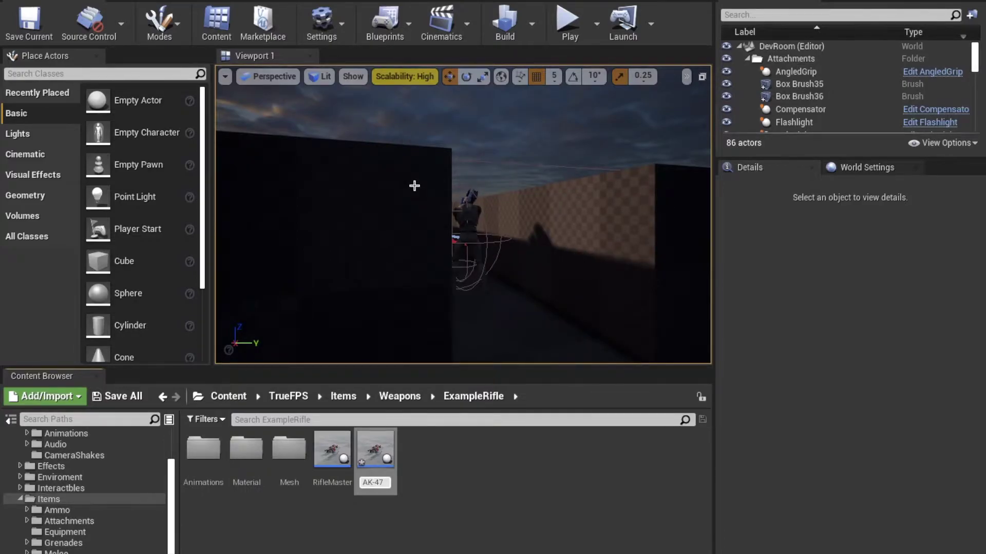
type("AK-47")
key("Return")
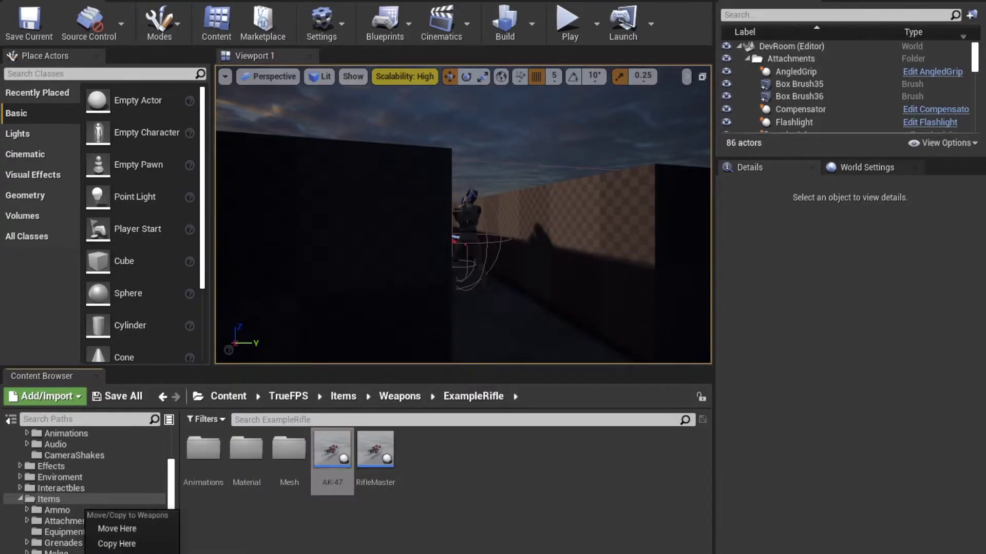
Step: Move the AK-47 blueprint to the Weapons folder and into a new AK-47 subfolder created there
left_click(62, 553)
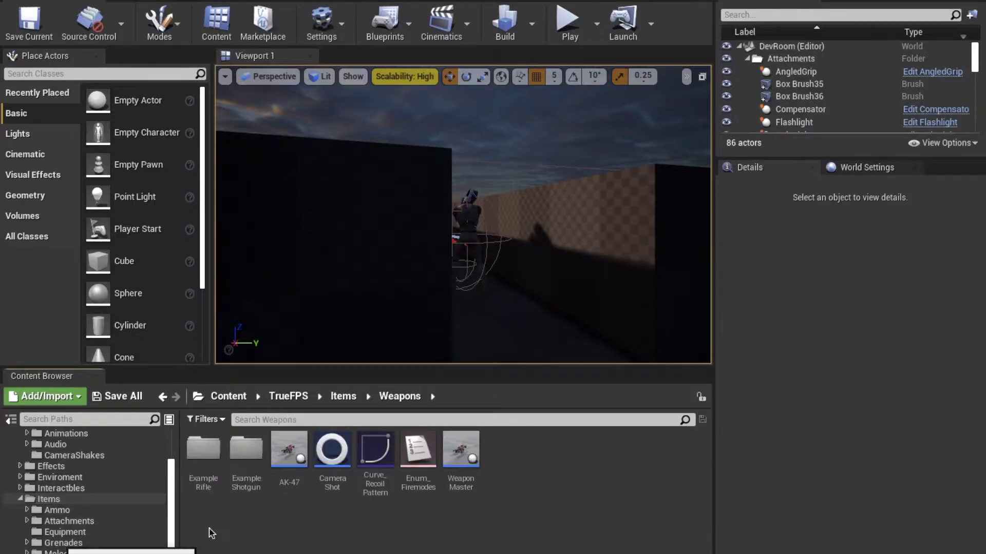
right_click(518, 522)
left_click(560, 123)
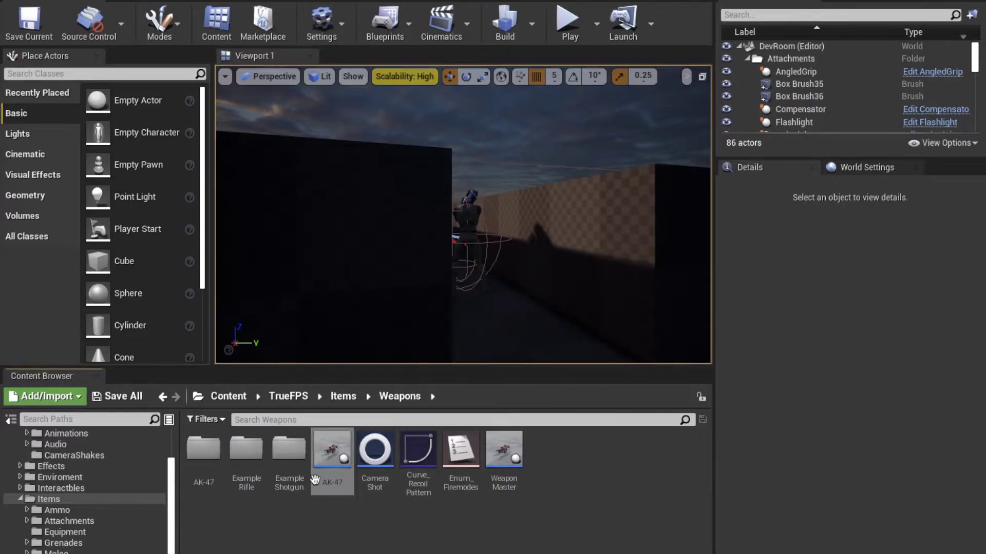
left_click_drag(212, 478, 212, 479)
left_click(236, 490)
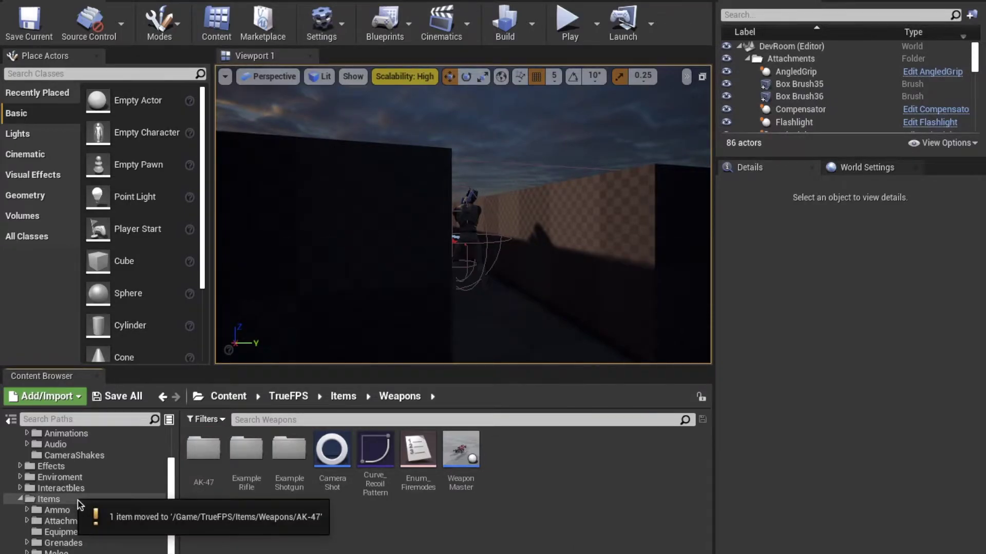
Step: Create three subfolders named Mesh, Material and Animation inside the AK-47 folder
double_click(205, 476)
right_click(349, 519)
left_click(385, 117)
type("Mesh")
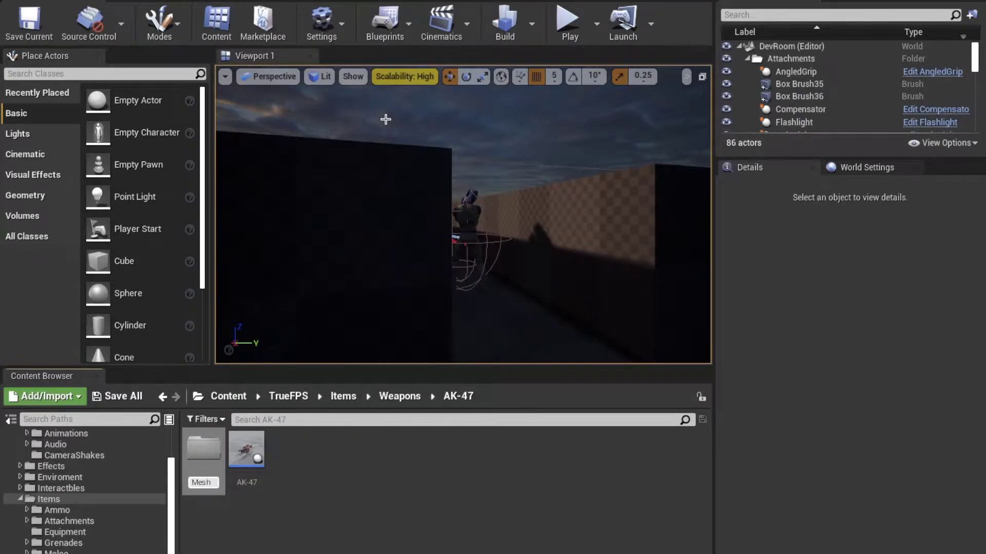
key("Return")
right_click(299, 522)
left_click(341, 115)
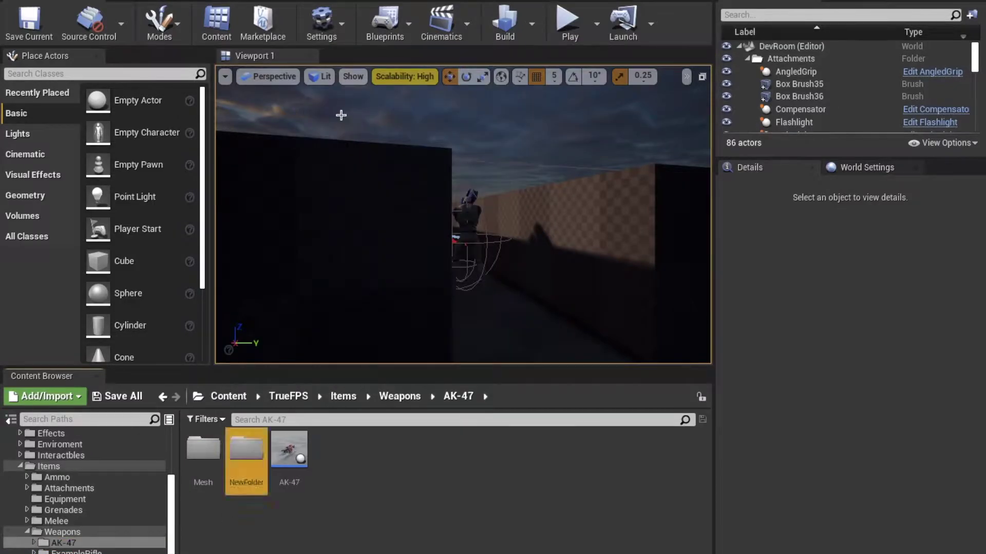
right_click(372, 456)
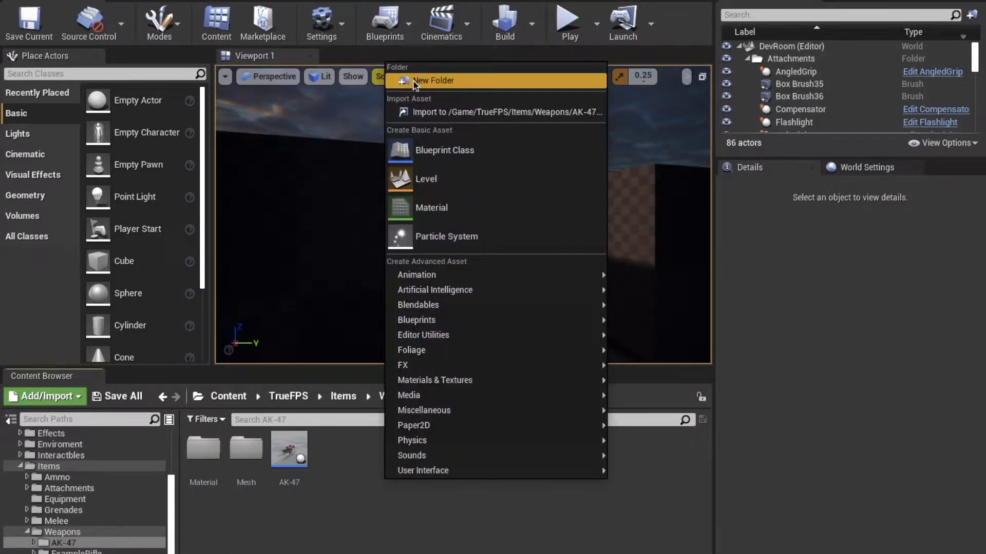
left_click(415, 82)
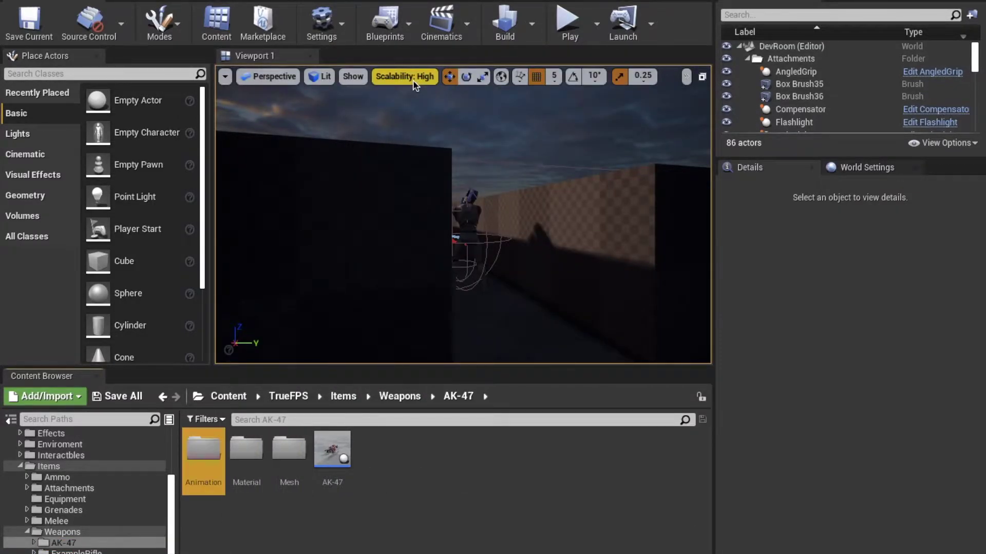
Step: Create a Textures subfolder inside the AK-47 Material folder
double_click(246, 449)
right_click(254, 452)
left_click(308, 95)
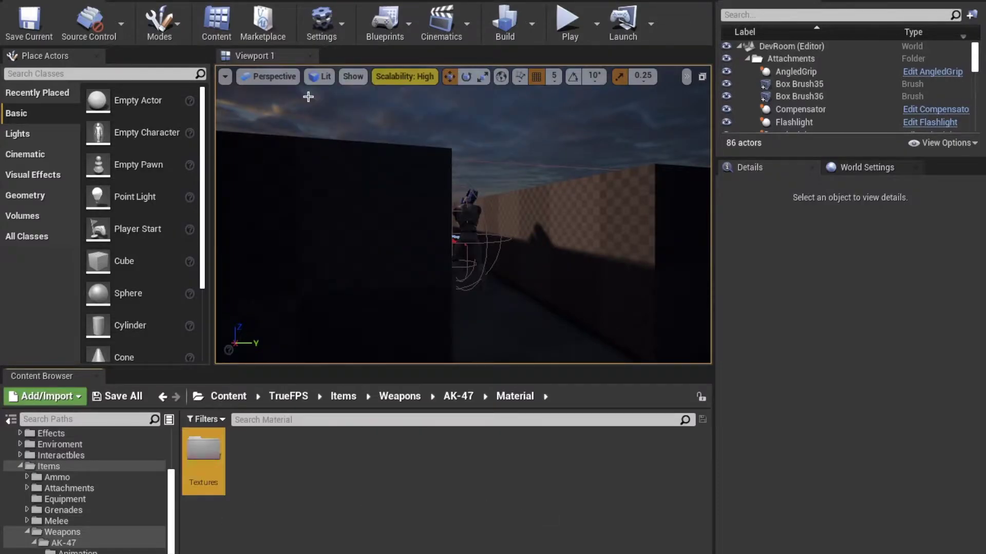
Step: Move the RU74 NoAdd mesh, physics asset and skeleton from FPS_Assault_Pack/Meshes/RU74 to the AK-47 Mesh folder
scroll(64, 483, "up", 3)
left_click(73, 451)
double_click(403, 463)
double_click(289, 450)
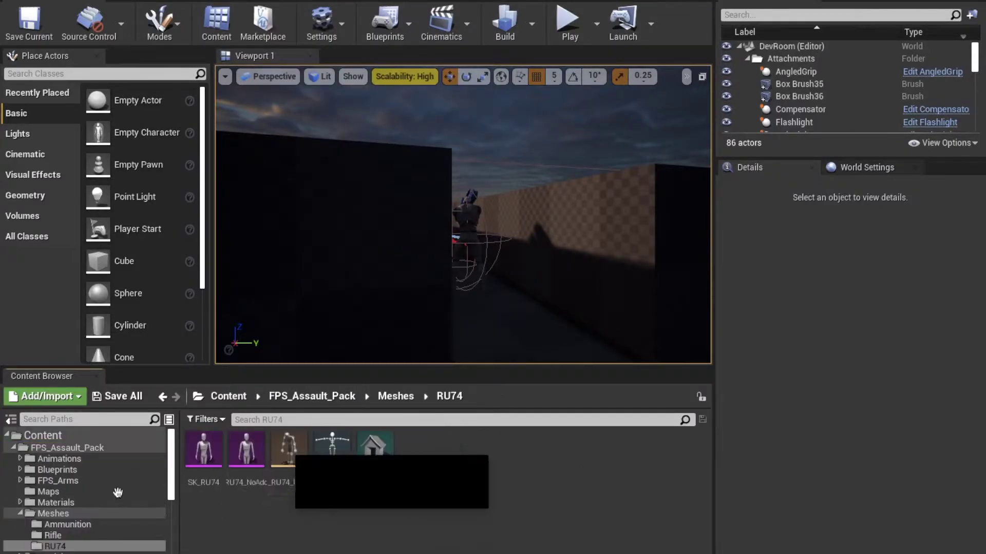
scroll(119, 493, "down", 5)
left_click(205, 459)
left_click(249, 457)
left_click(313, 456, "shift")
left_click_drag(313, 455, 82, 543)
left_click(119, 511)
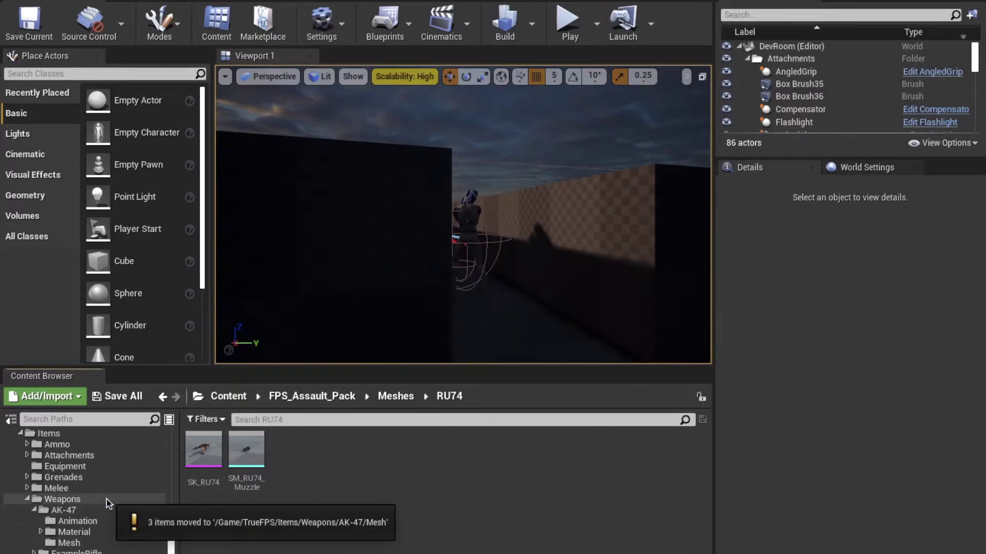
Step: Move the Body, Mag, Master and Stock materials from FPS_Assault_Pack/Materials/RU74 to the AK-47 Material folder
scroll(61, 501, "up", 5)
left_click(56, 503)
double_click(285, 452)
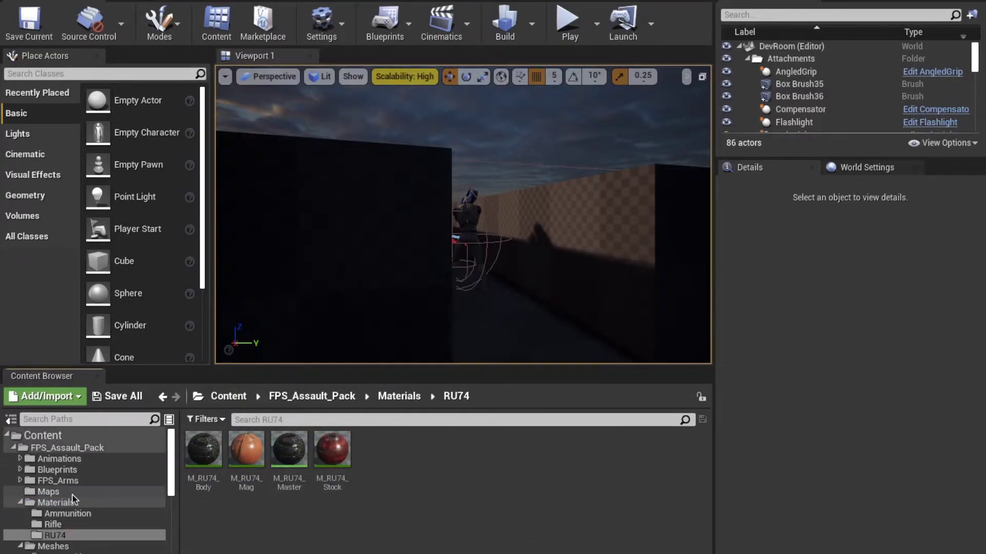
scroll(87, 492, "down", 5)
left_click(203, 449)
left_click(332, 449, "shift")
left_click_drag(289, 452, 109, 518)
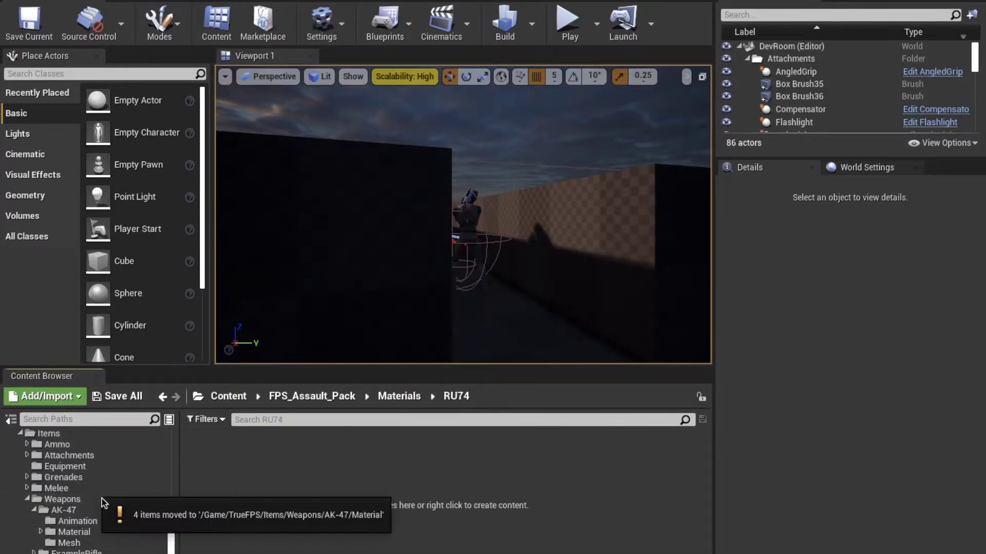
Step: Move all the Body, Mag and Stock textures from FPS_Assault_Pack/Textures/RU74 to the AK-47 Material/Textures folder
scroll(88, 491, "up", 10)
left_click(54, 470)
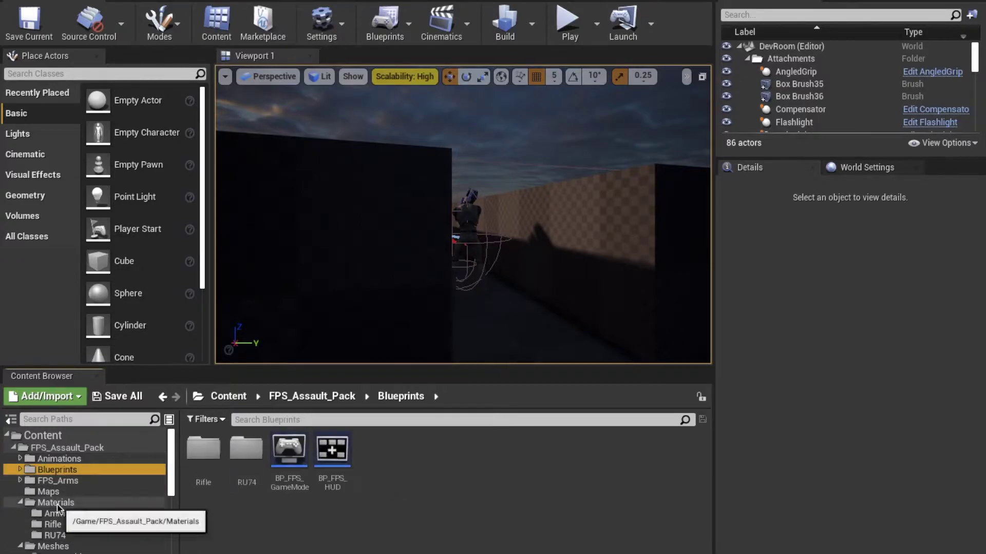
scroll(55, 502, "down", 3)
left_click(54, 549)
double_click(287, 455)
scroll(125, 497, "down", 5)
left_click(214, 471)
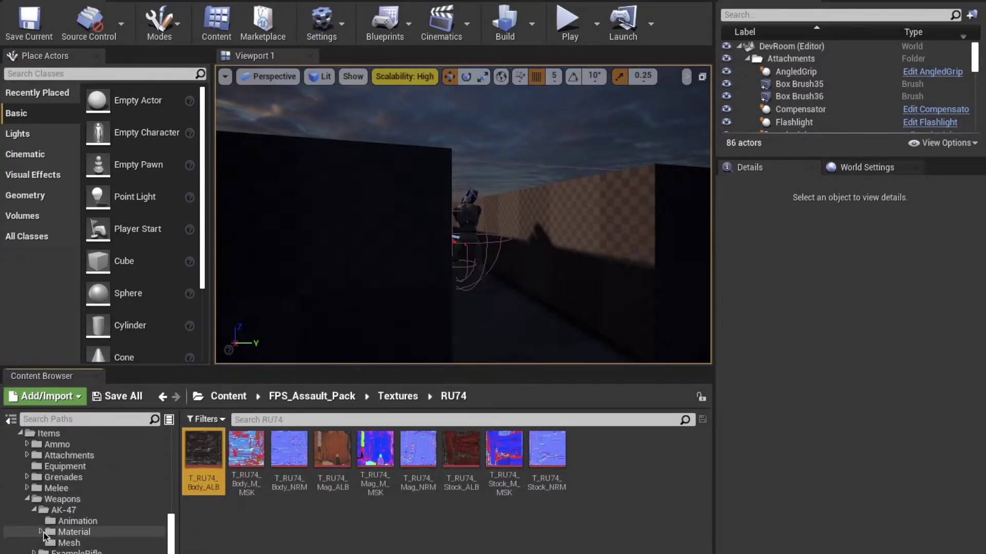
left_click(556, 466, "shift")
left_click_drag(321, 462, 82, 543)
left_click(123, 514)
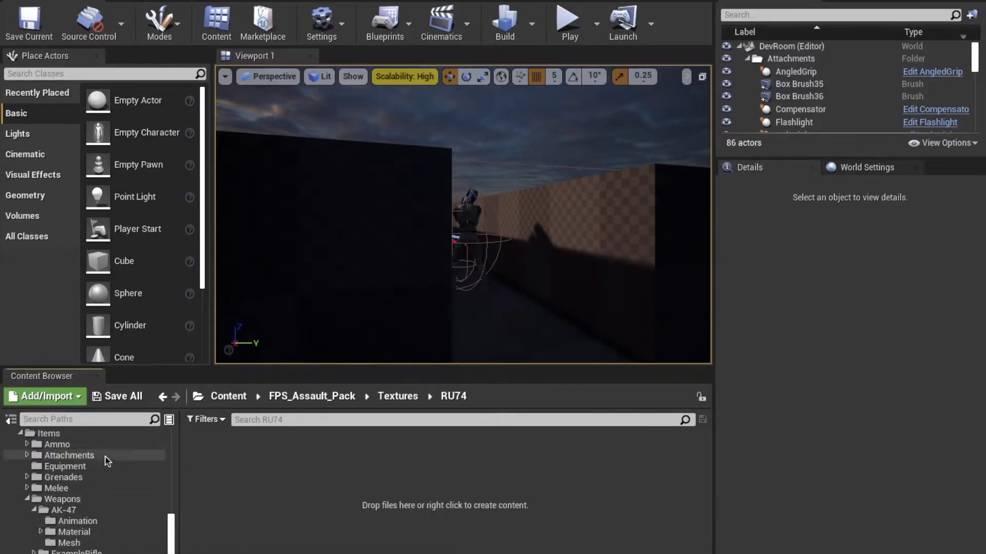
Step: Move the RU74 animations and montages, without the animation blueprints, from FPS_Assault_Pack/Animations/RU74 to the AK-47 Animation folder
scroll(105, 461, "up", 6)
left_click(58, 470)
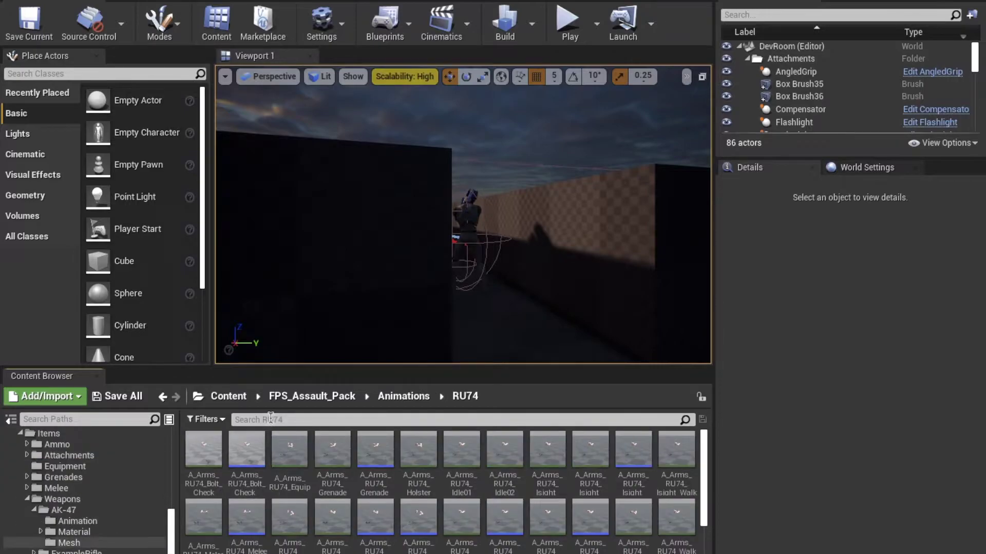
scroll(503, 531, "down", 2)
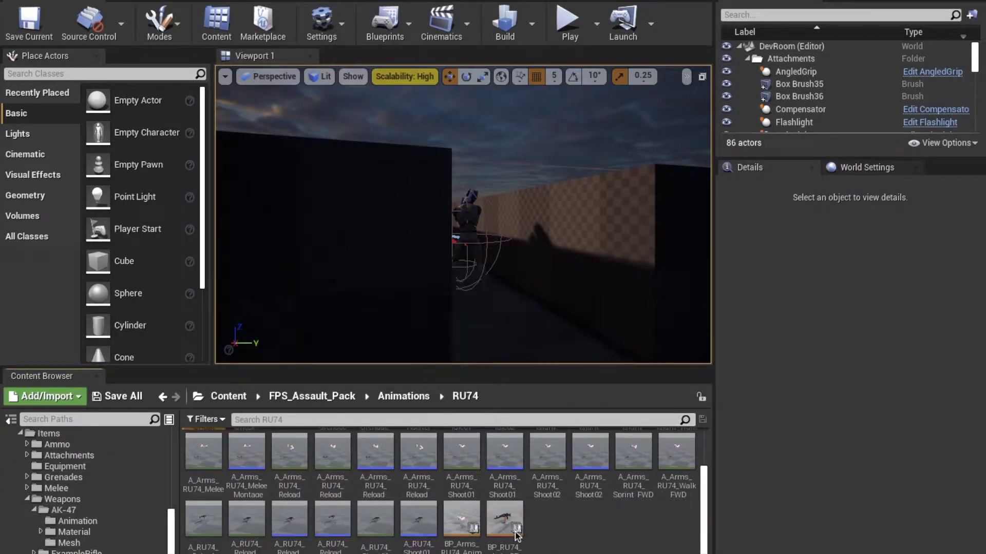
double_click(462, 521)
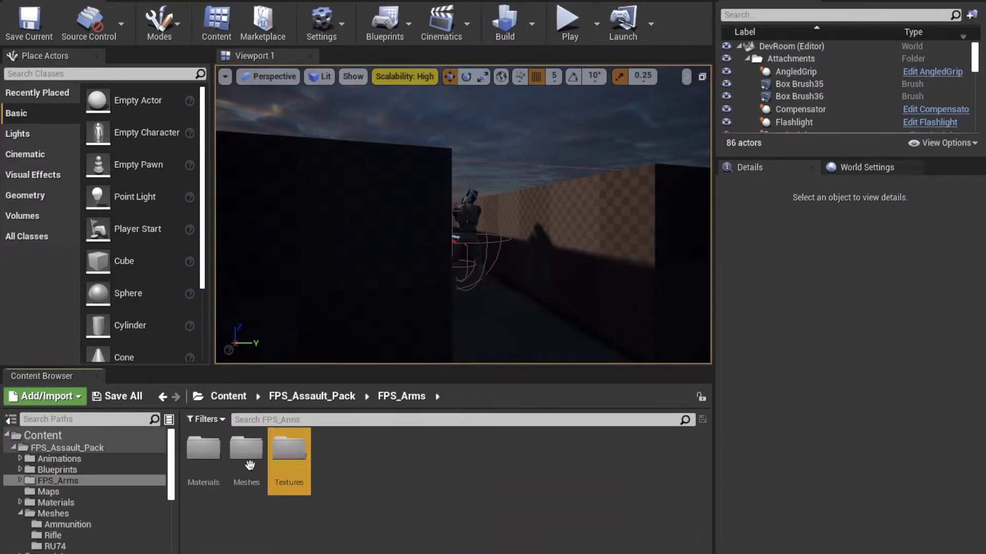
Step: Open SK_Custom_Arms_Skeleton from the FPS_Assault_Pack/FPS_Arms/Meshes/Arms folder
double_click(249, 465)
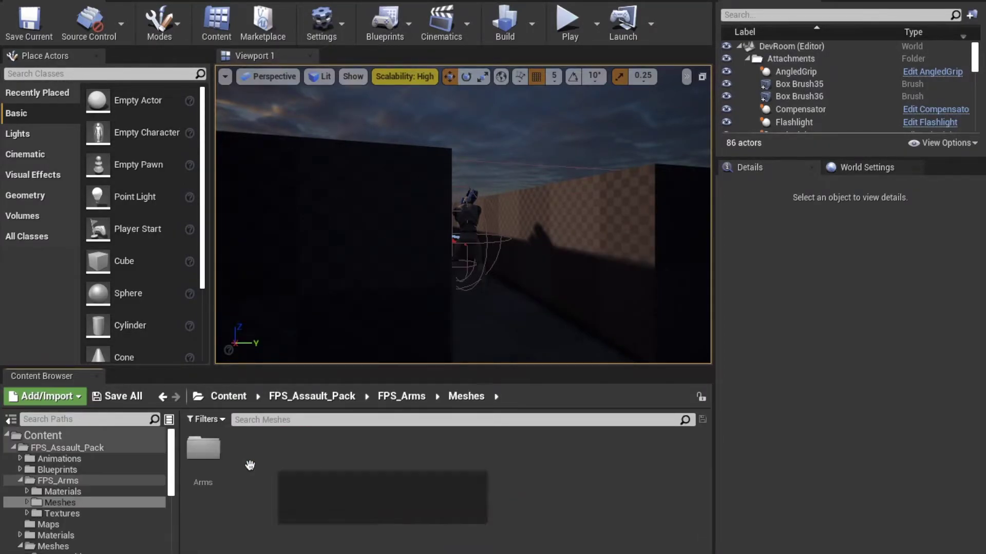
left_click(211, 464)
double_click(212, 463)
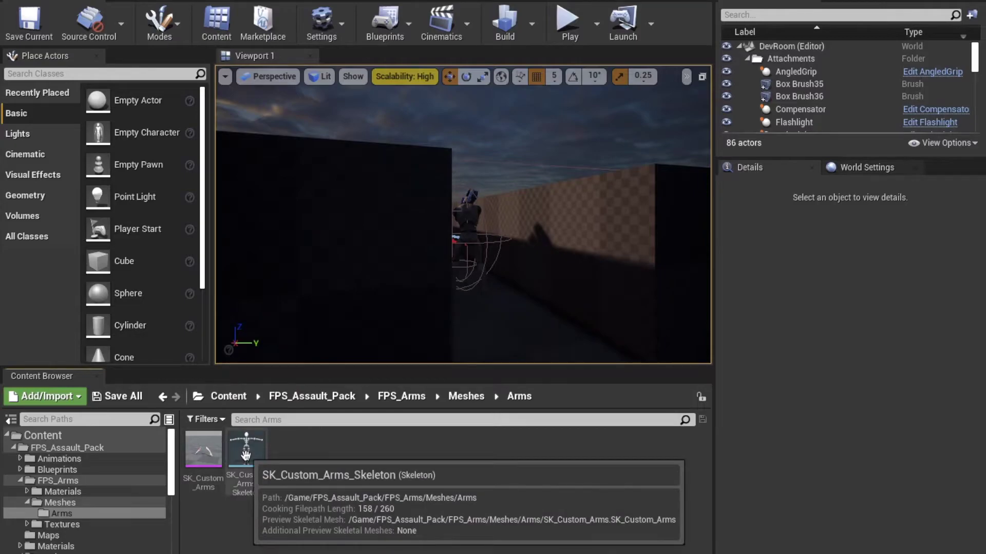
double_click(246, 458)
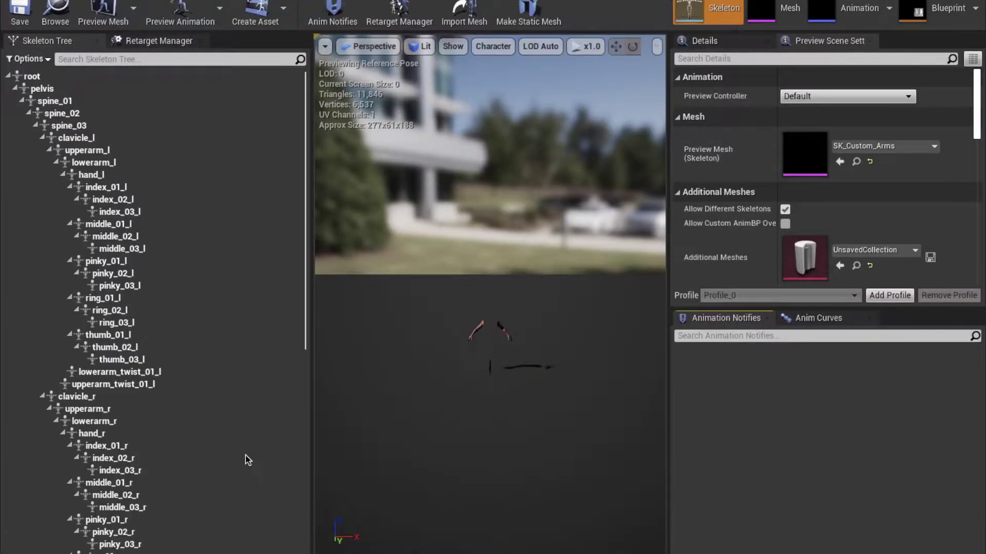
Step: Select the engine-defined humanoid rig for the arms skeleton in the Retarget Manager and save its bone mapping in the Arms folder
scroll(198, 385, "down", 5)
left_click(152, 42)
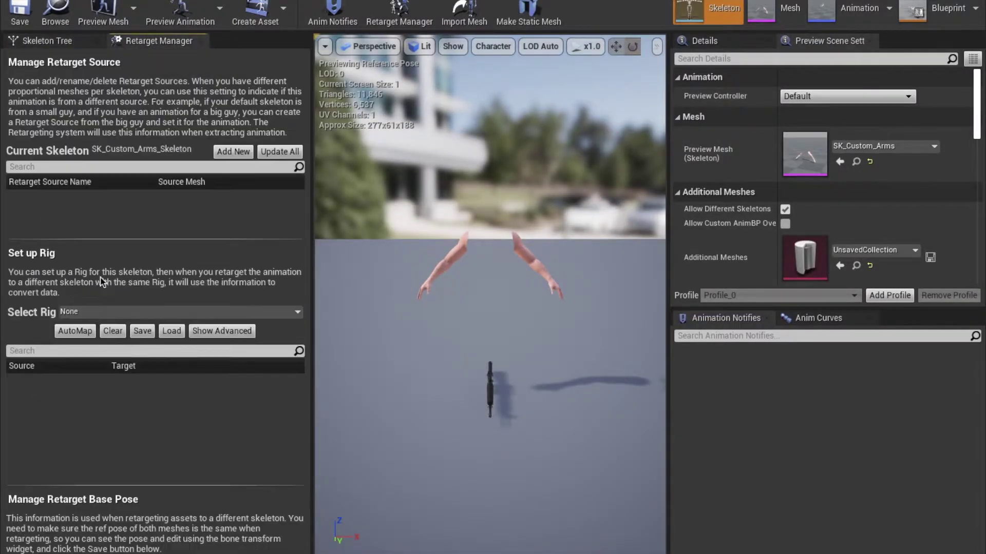
left_click(96, 313)
left_click(128, 56)
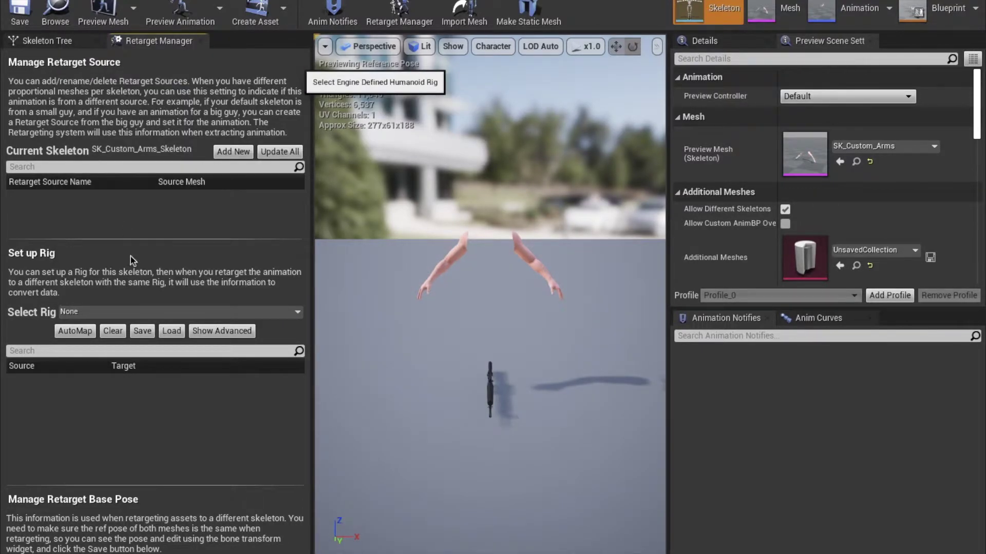
left_click(143, 331)
left_click(822, 495)
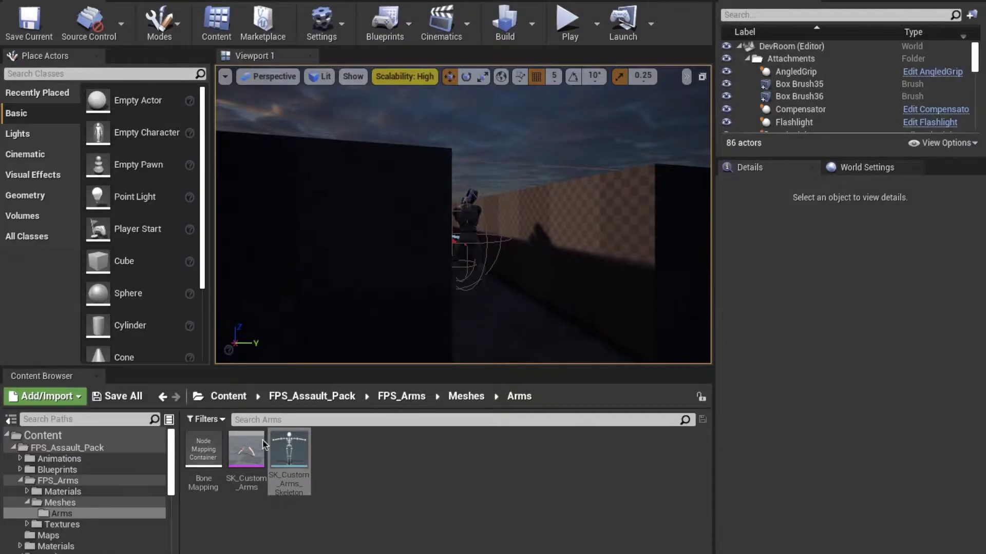
Step: Delete SK_Custom_Arms_Skeleton, replacing its references with UE4_Mannequin_Skeleton, and save all the listed content
left_click(305, 480)
right_click(298, 465)
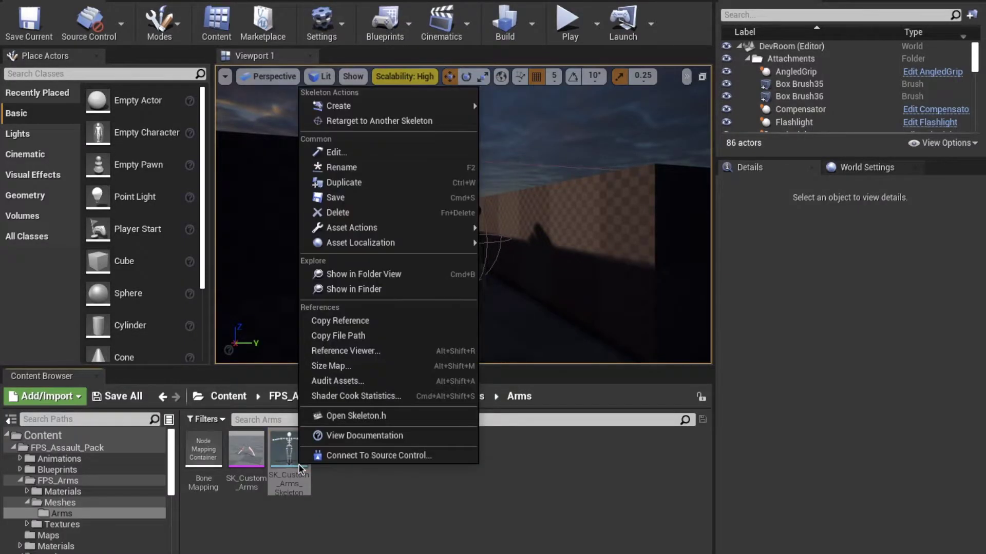
left_click(338, 212)
left_click(372, 478)
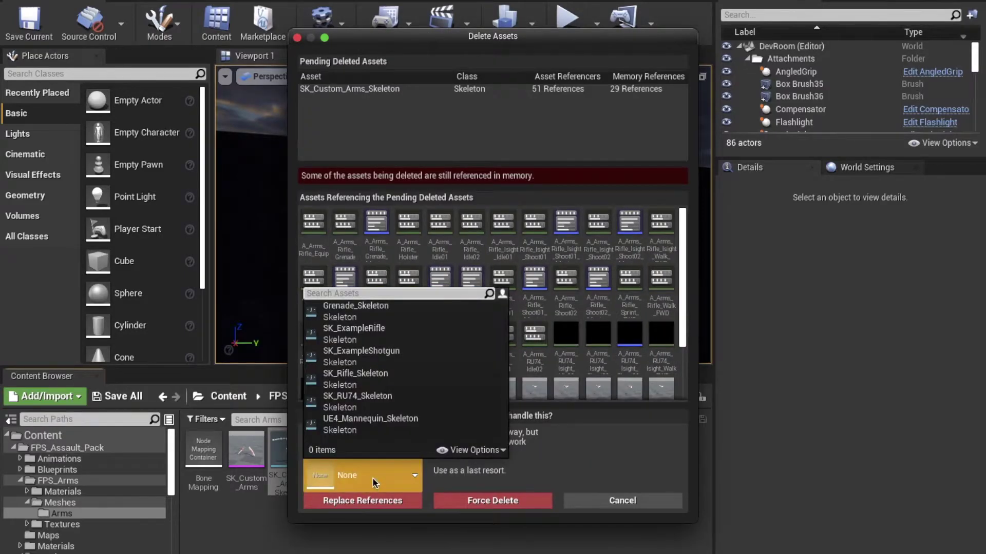
left_click(402, 431)
left_click(376, 502)
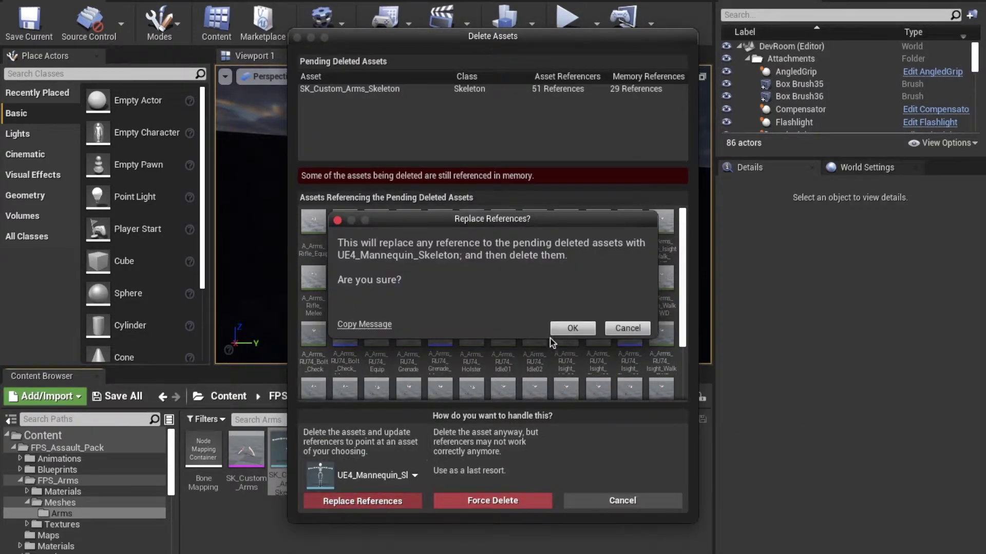
left_click(568, 328)
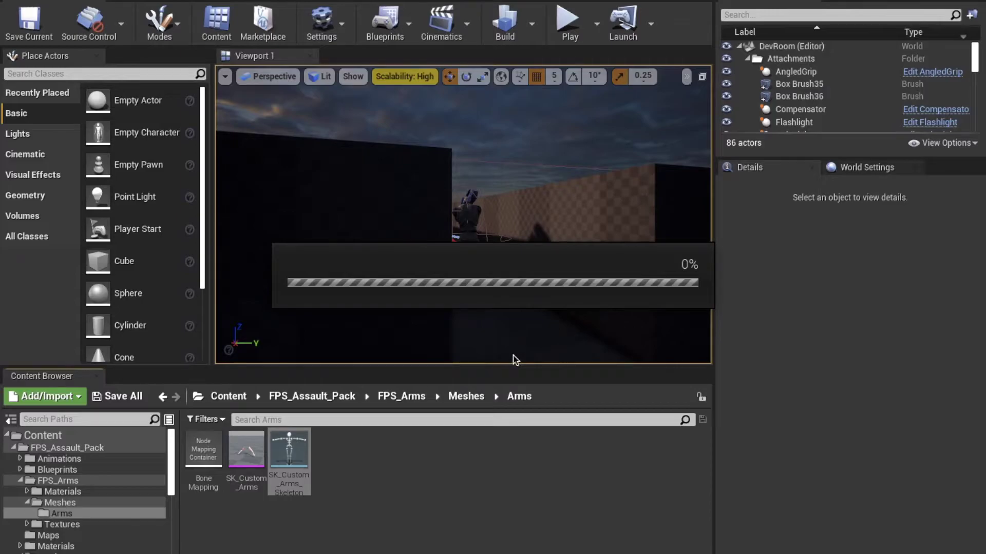
left_click(637, 325)
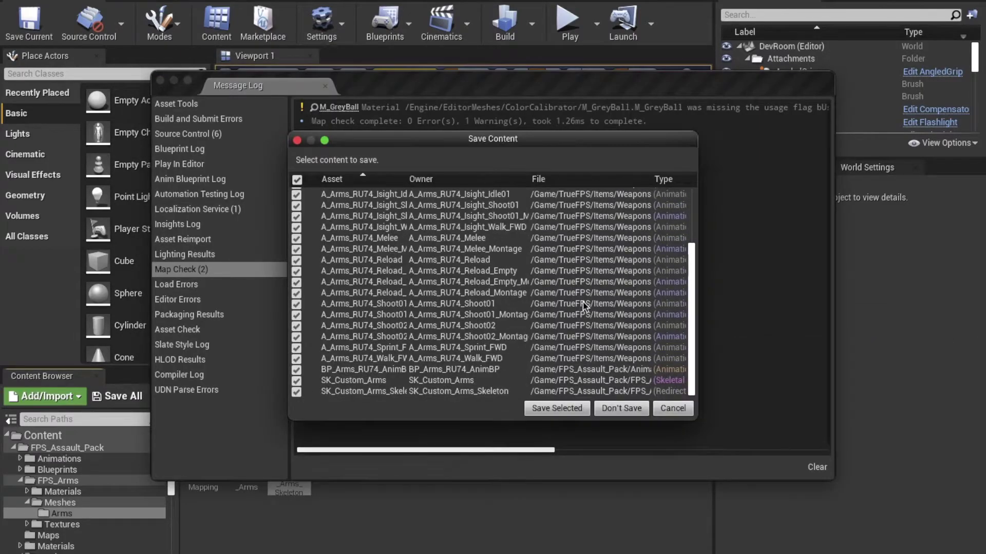
left_click(558, 410)
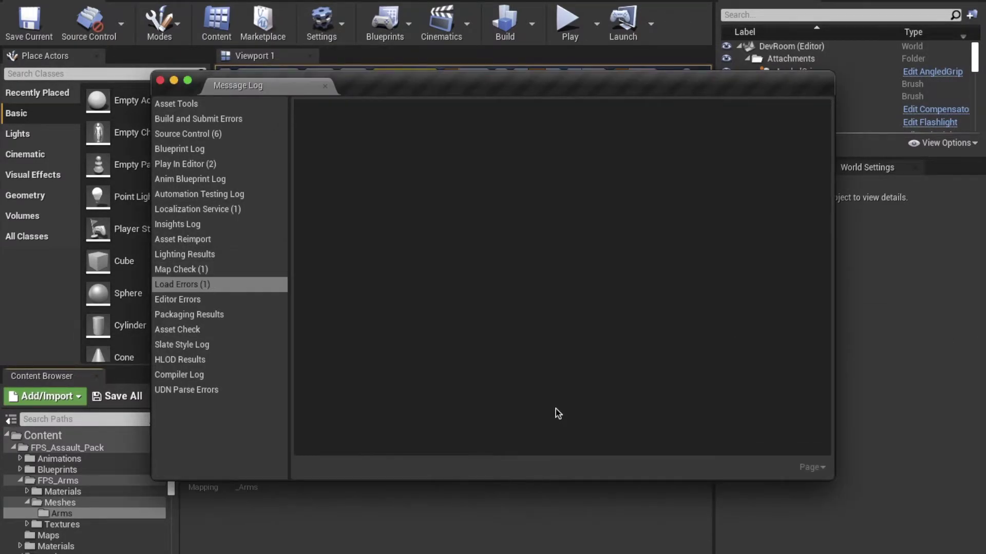
Step: Dismiss the message log and open the SK_Custom_Arms mesh to check it on its new skeleton
left_click(325, 86)
double_click(237, 473)
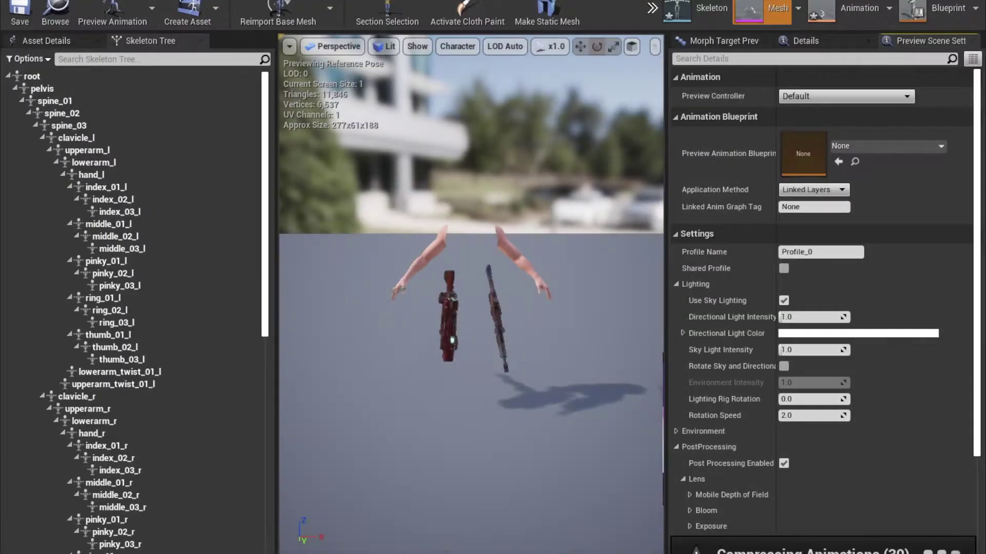
Step: Open an RU74 empty-reload arm animation from the AK-47 Animation folder to preview it on the mannequin
left_click(74, 512)
scroll(72, 512, "down", 8)
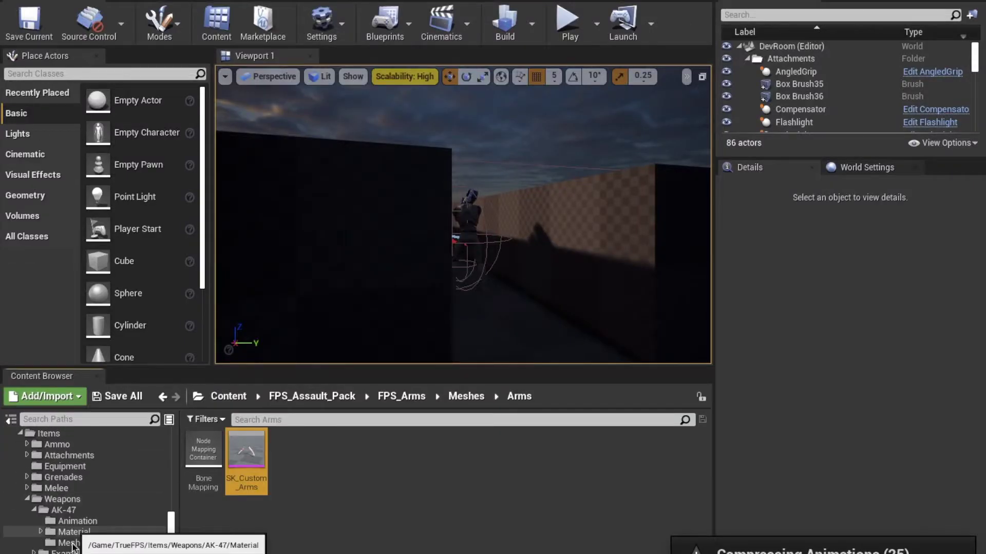
left_click(70, 543)
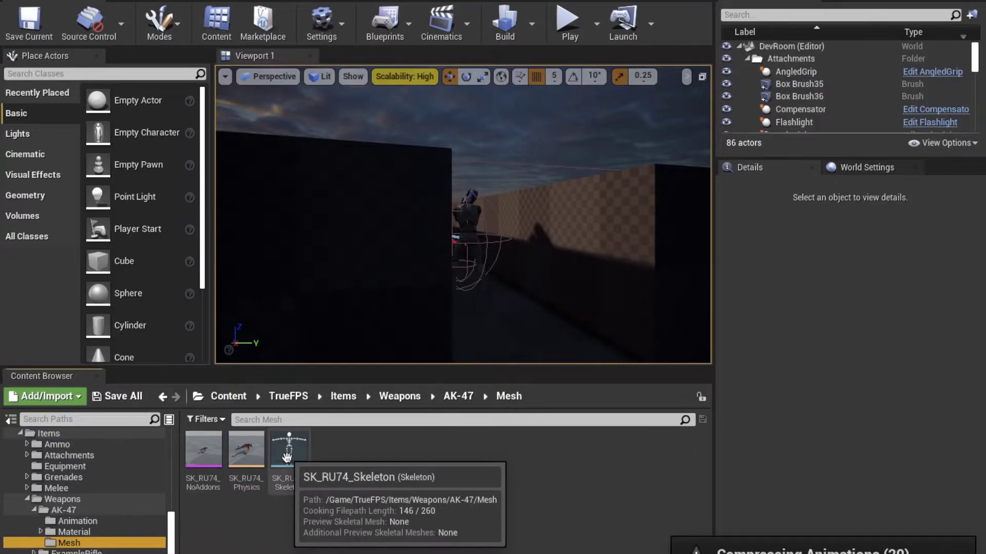
left_click(82, 521)
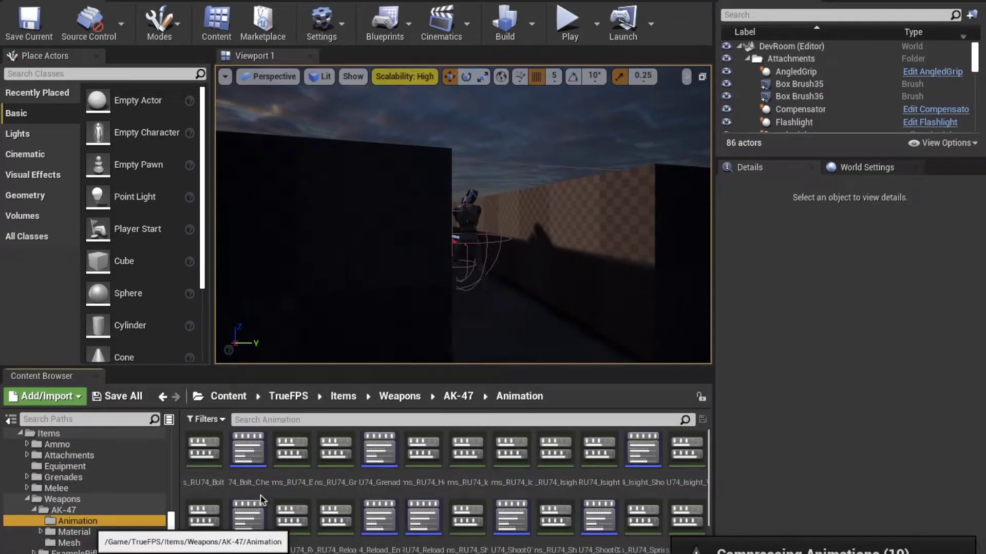
double_click(333, 521)
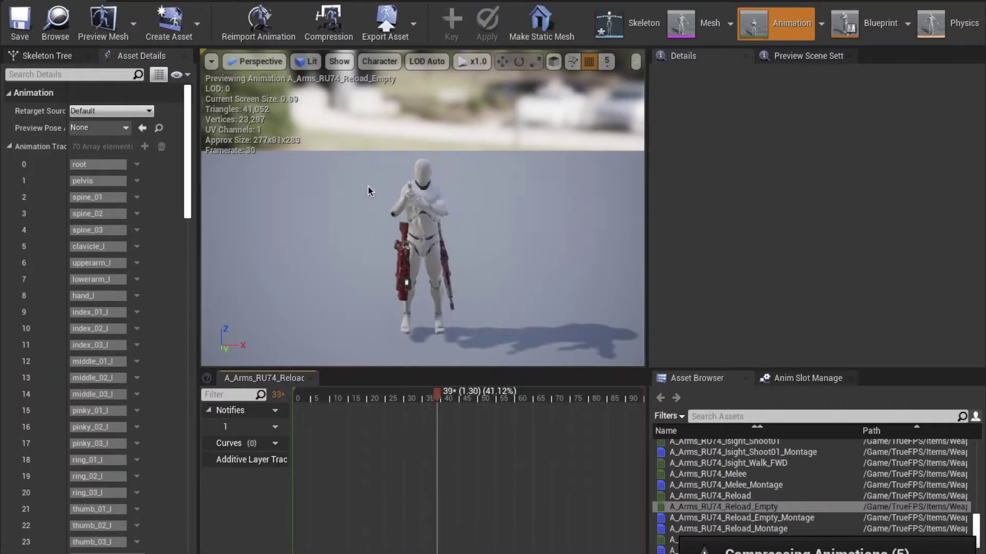
Step: Open the AK-47 blueprint from the AK-47 weapon folder and set its SkeletalMesh component's mesh to SK_RU74
key("alt+Tab")
left_click(90, 551)
left_click(91, 543)
left_click(78, 510)
double_click(337, 469)
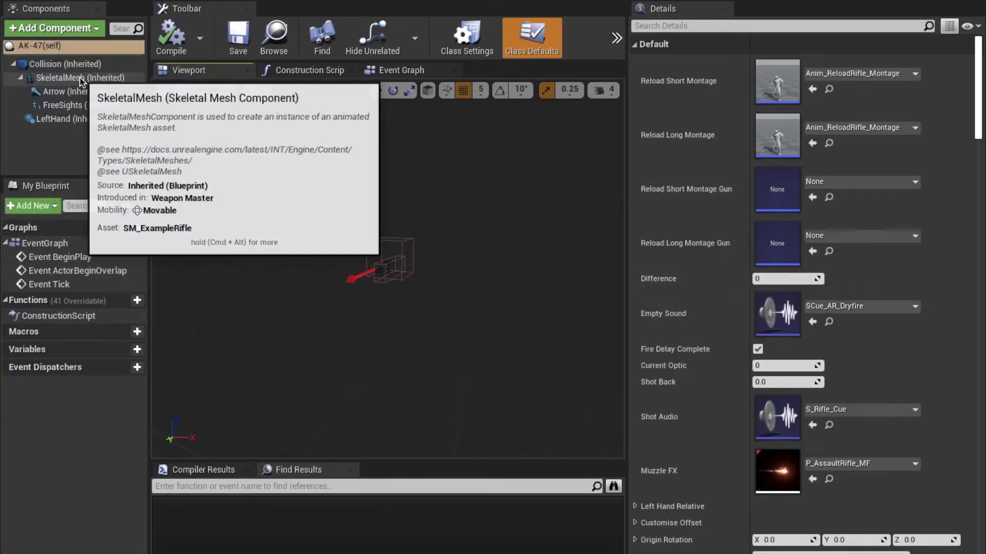
left_click(81, 79)
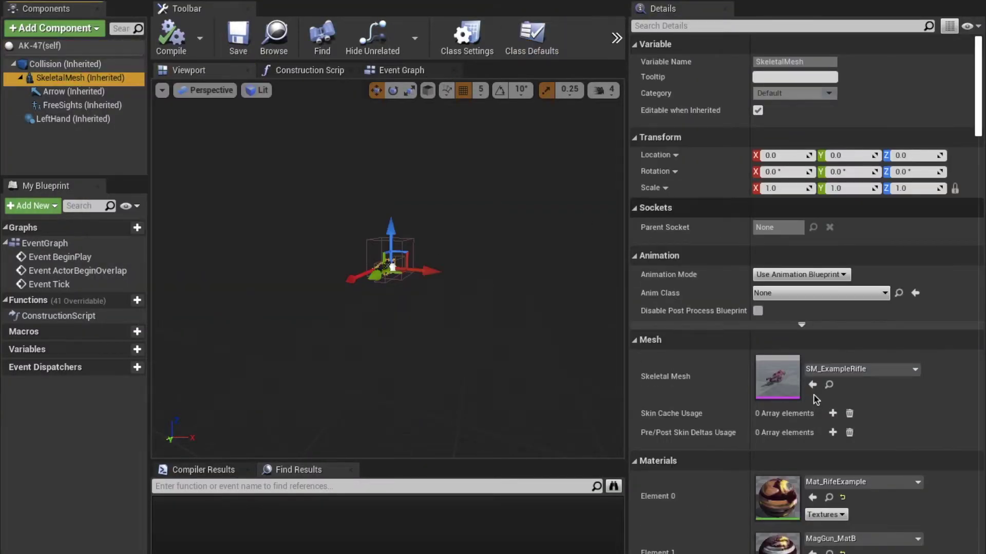
left_click(842, 368)
type("ru")
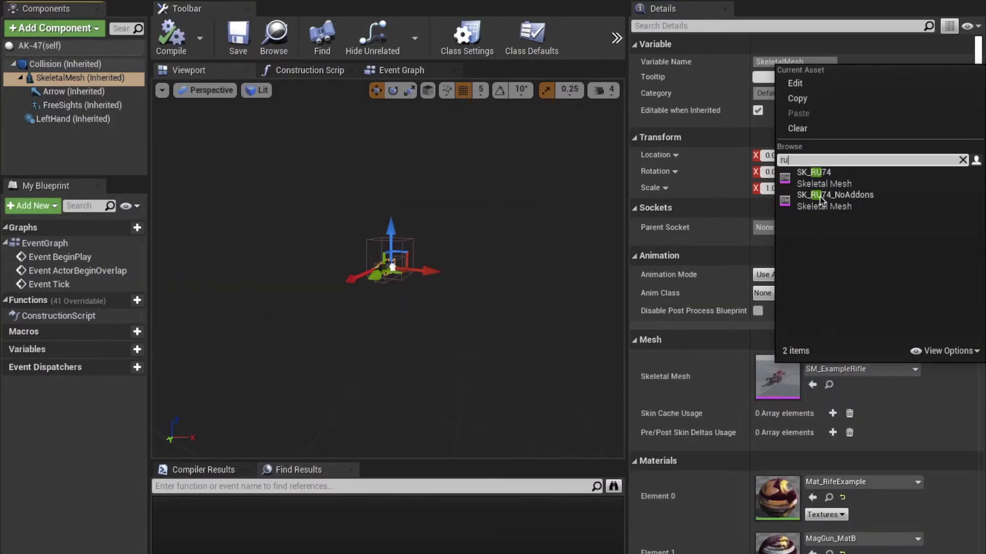
left_click(821, 175)
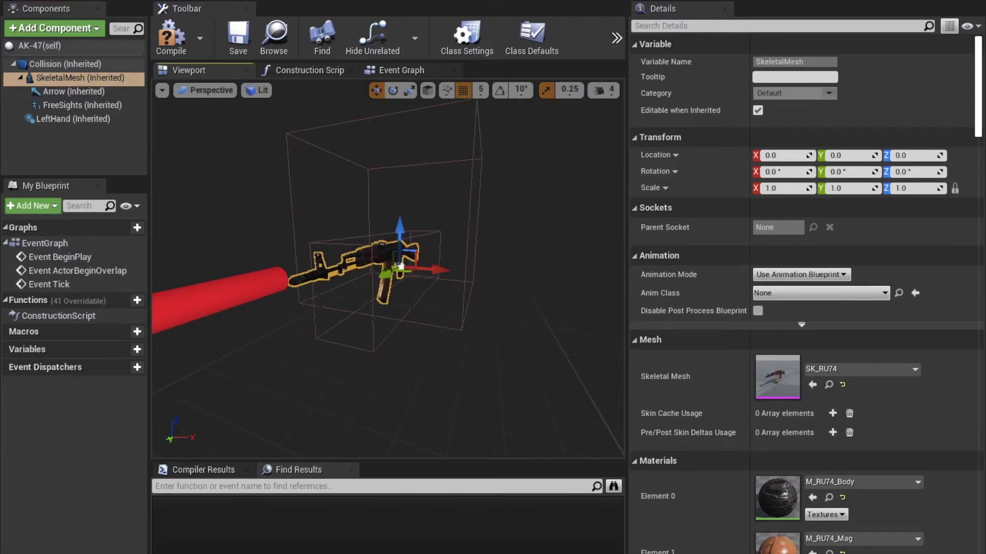
Step: Adjust the height of the FreeSights component on the rifle and select the LeftHand component
left_click(51, 107)
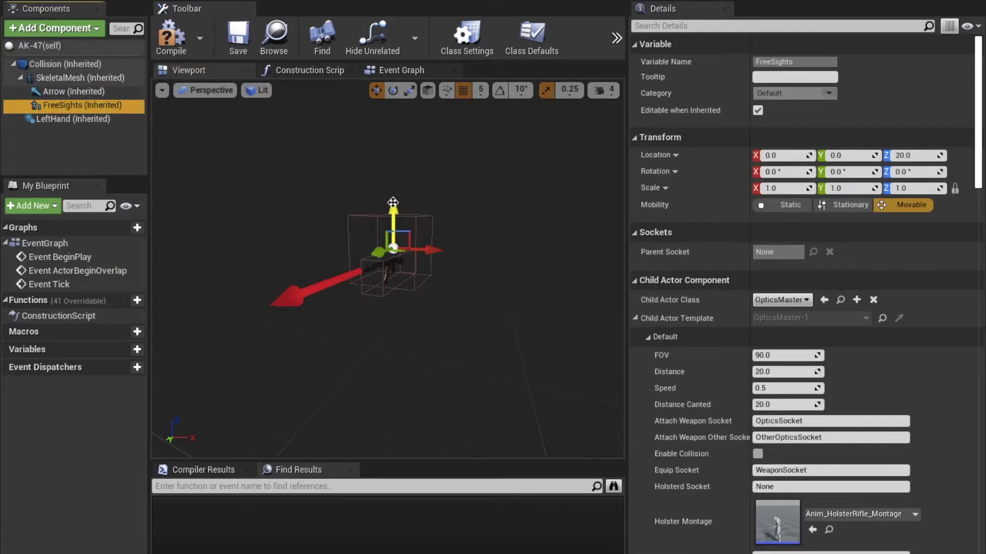
left_click_drag(392, 214, 392, 218)
left_click(61, 123)
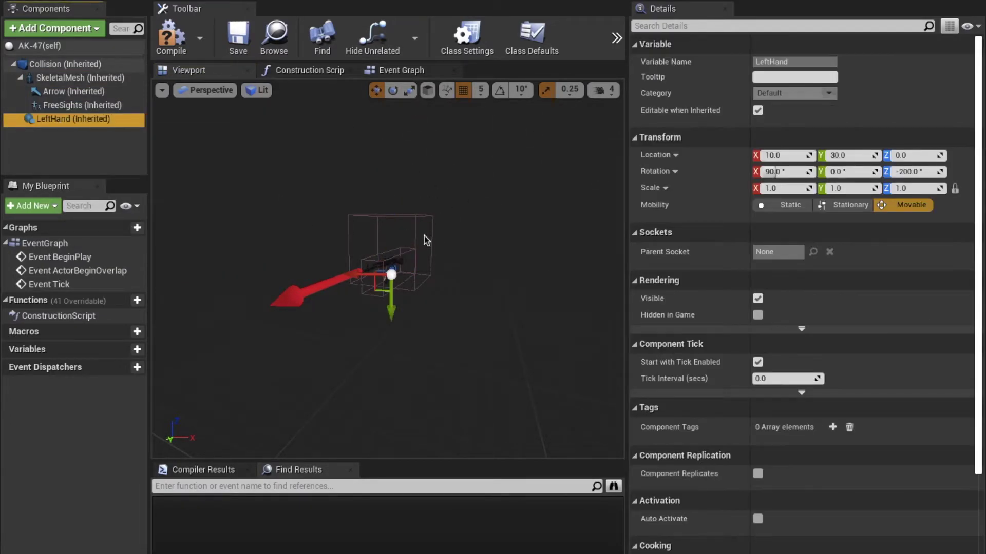
Step: Set the AK-47's Holster Montage to Anim_EquipRifle_Montage in the blueprint's class defaults
left_click(36, 46)
scroll(850, 333, "down", 6)
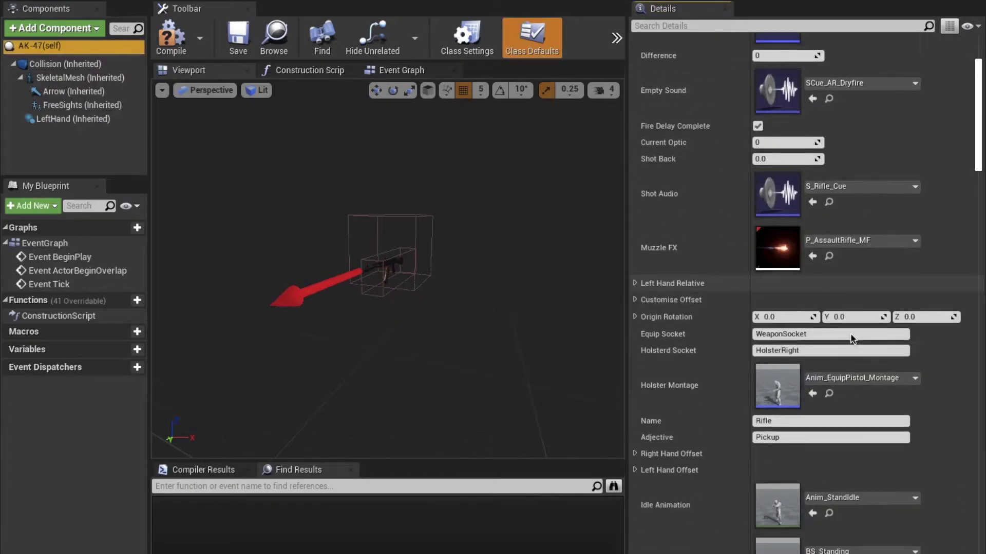
left_click(847, 301)
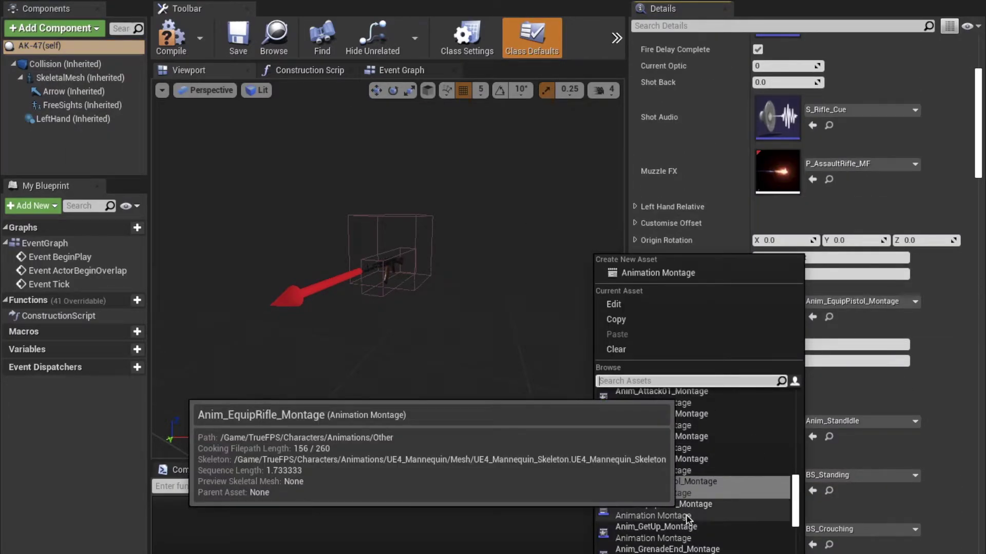
left_click(743, 500)
Step: Assign A_RU74_Reload_Montage as the Reload Short Montage Gun and A_RU74_Reload_Empty_Montage as the Reload Long Montage Gun
scroll(841, 419, "down", 10)
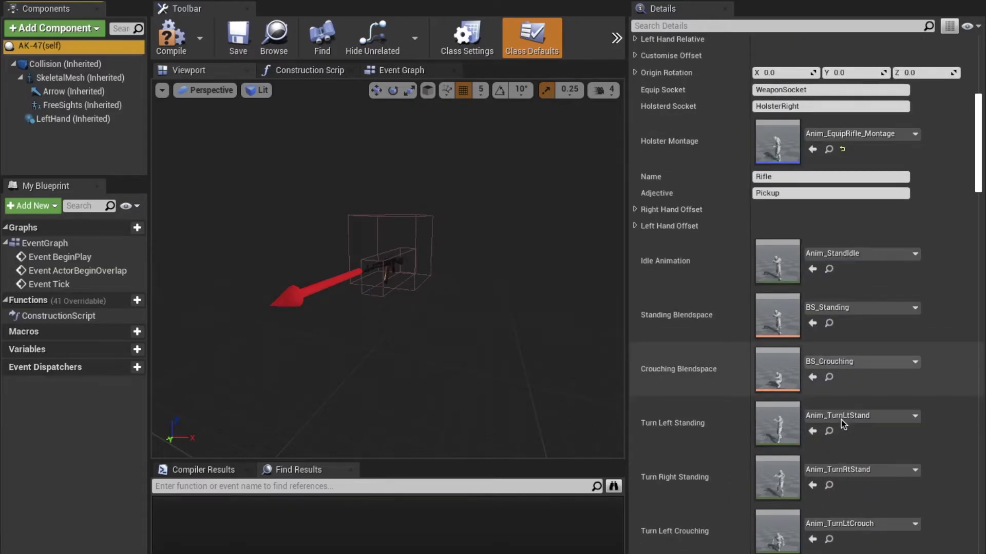
scroll(841, 420, "down", 12)
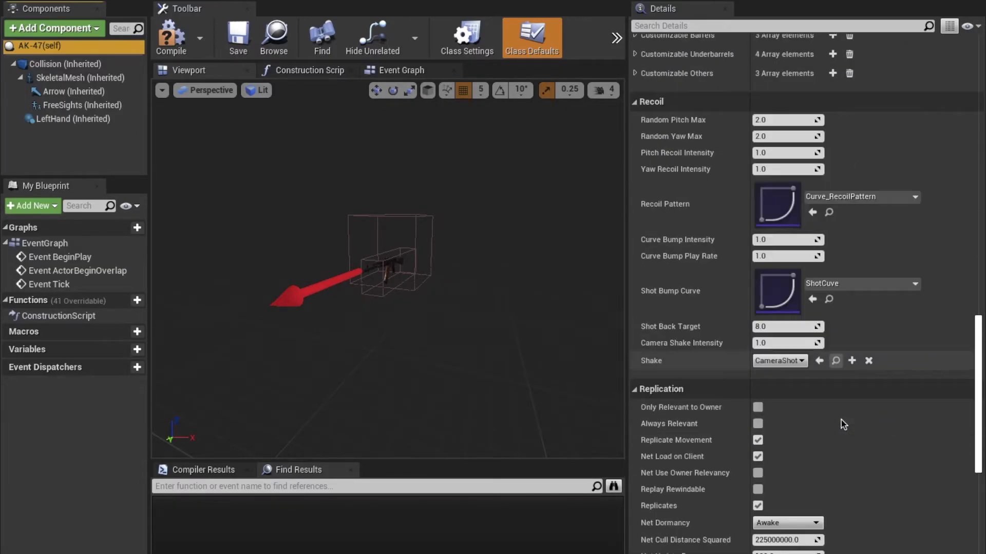
scroll(841, 420, "up", 15)
scroll(841, 420, "down", 3)
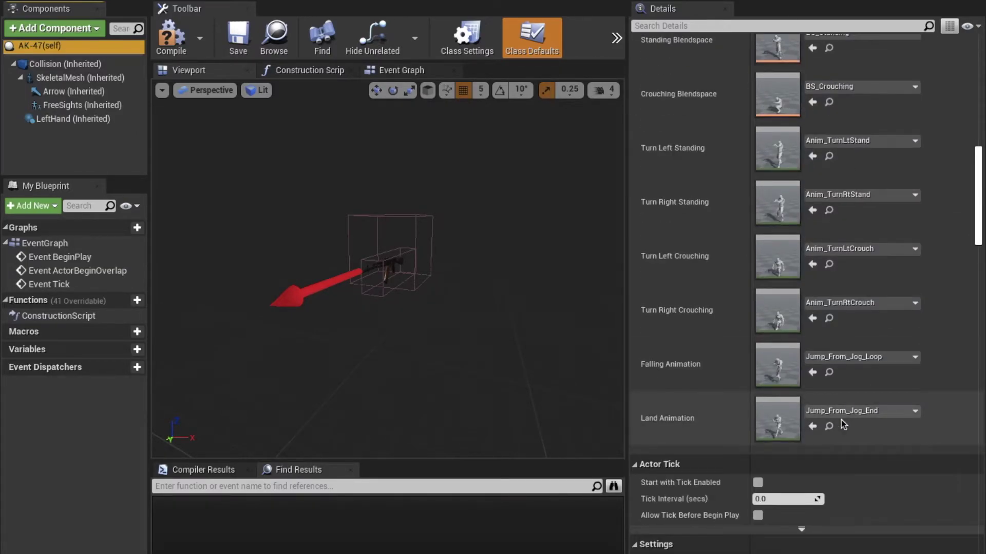
left_click(734, 26)
type("reload")
left_click(836, 183)
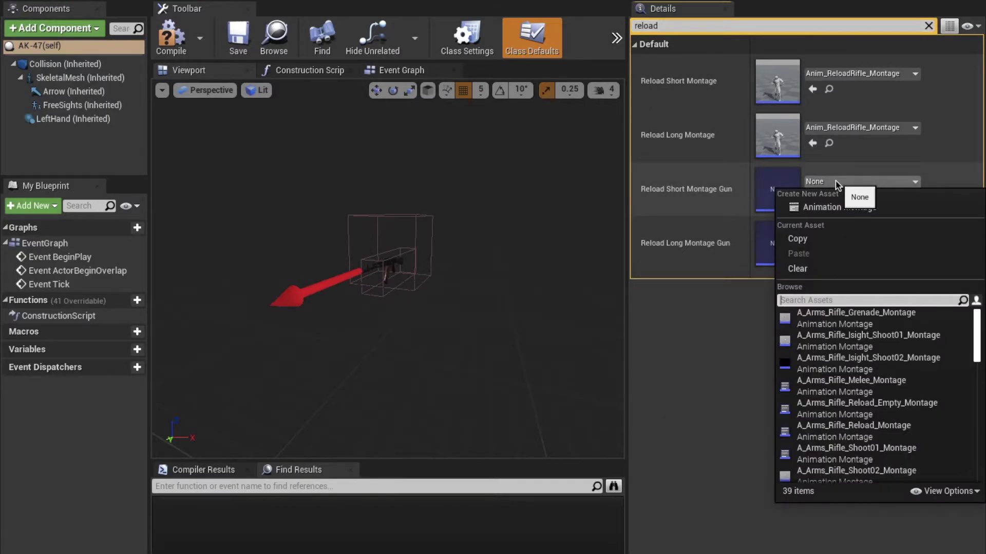
type("ru reload")
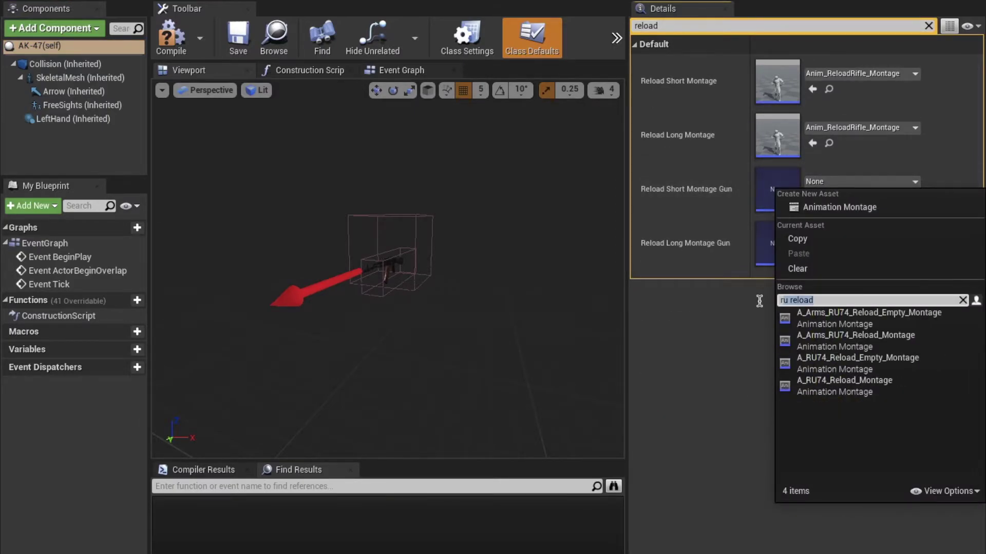
left_click(827, 386)
left_click(819, 240)
type("ru reload")
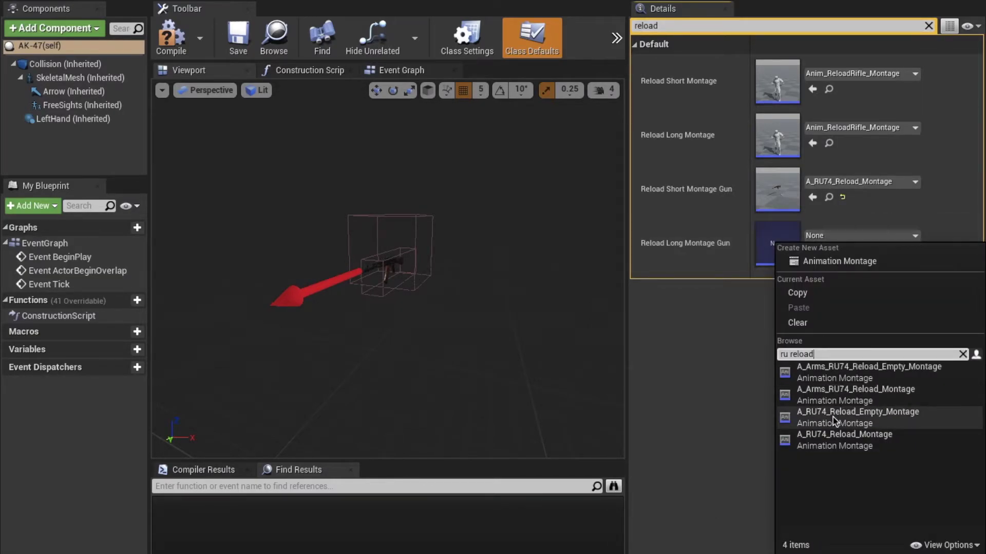
left_click(833, 417)
Step: Set Reload Long Montage to A_Arms_RU74_Reload_Empty_Montage and Reload Short Montage to A_Arms_RU74_Reload_Montage
left_click(822, 127)
type("ru reload")
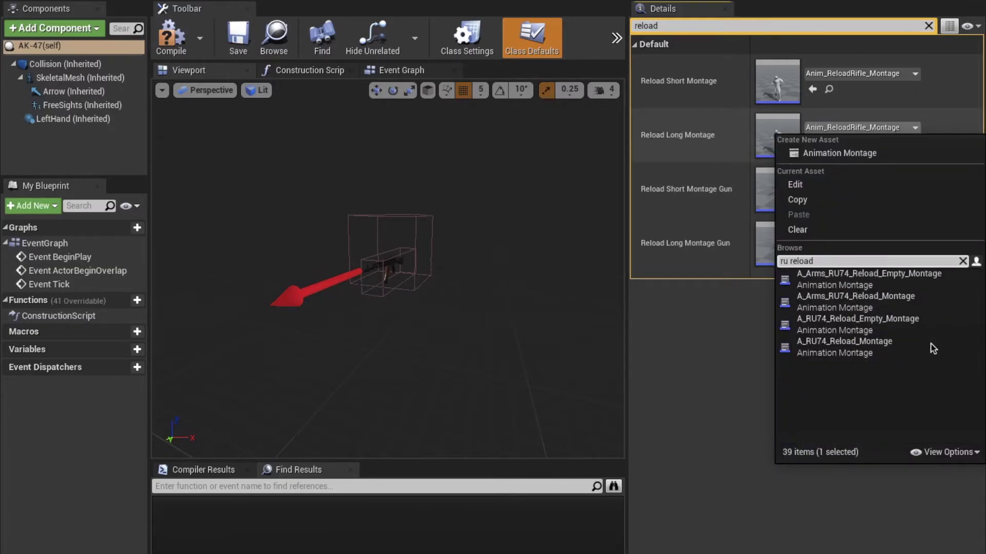
left_click(870, 278)
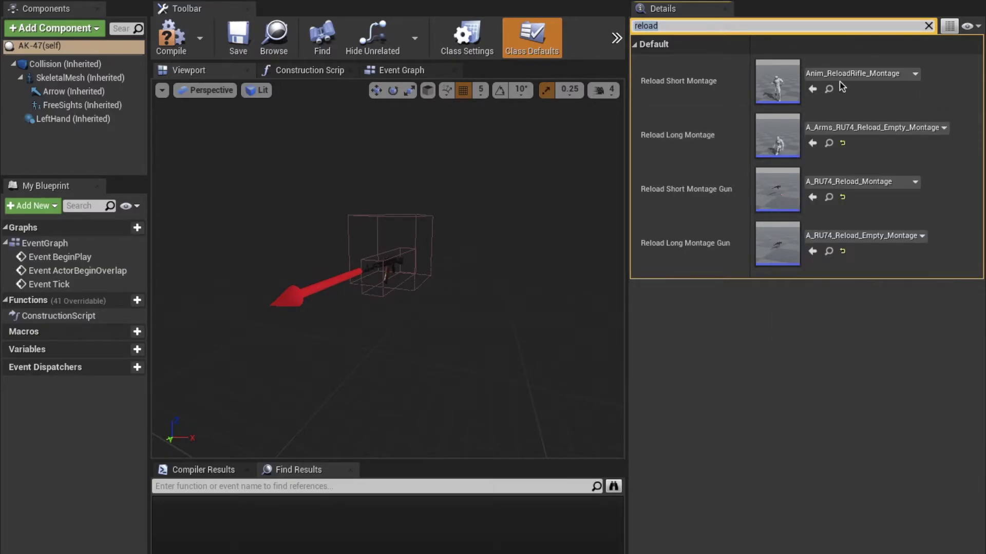
left_click(830, 75)
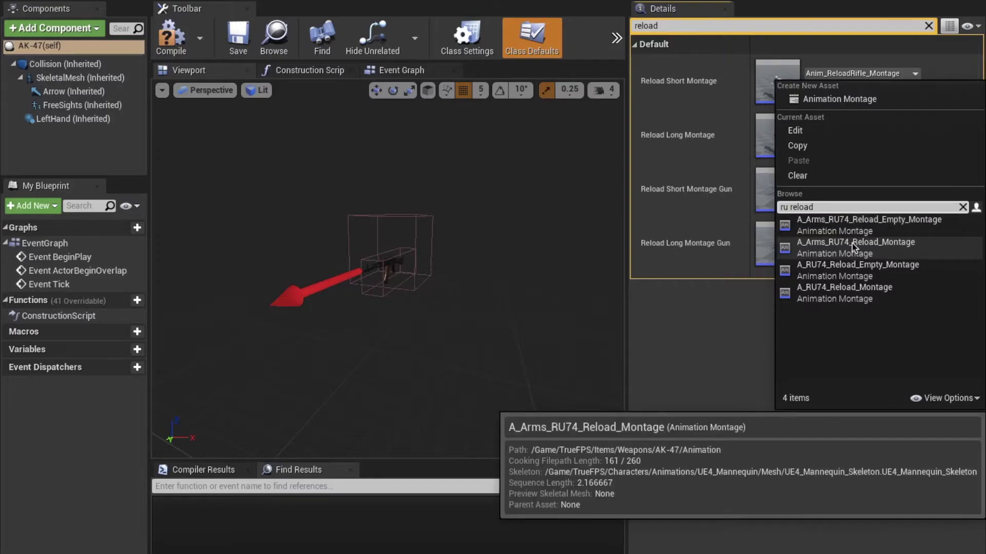
left_click(852, 244)
Step: Set the SkeletalMesh component's Anim Class to BP_RU74_AnimBP_C
left_click(50, 81)
left_click(929, 25)
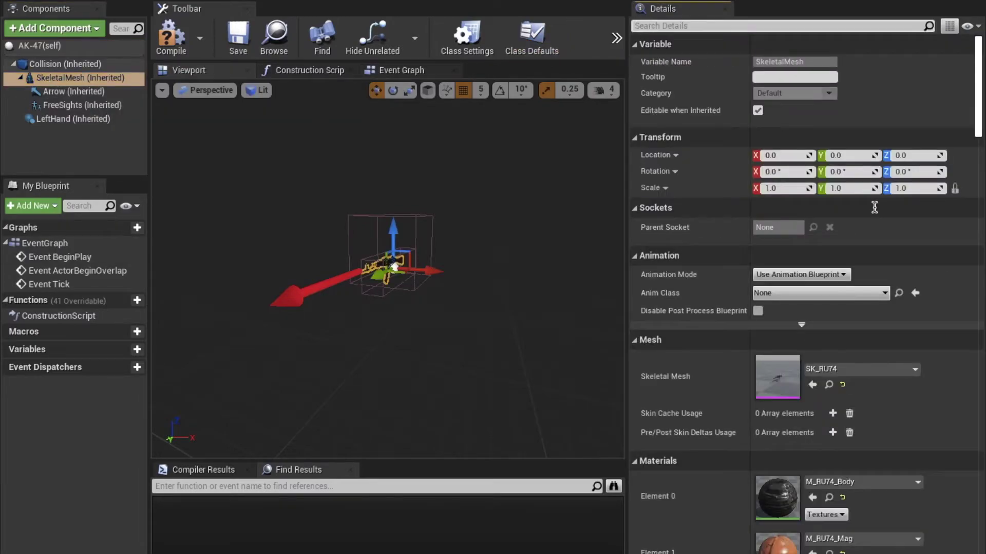
left_click(813, 293)
left_click(805, 204)
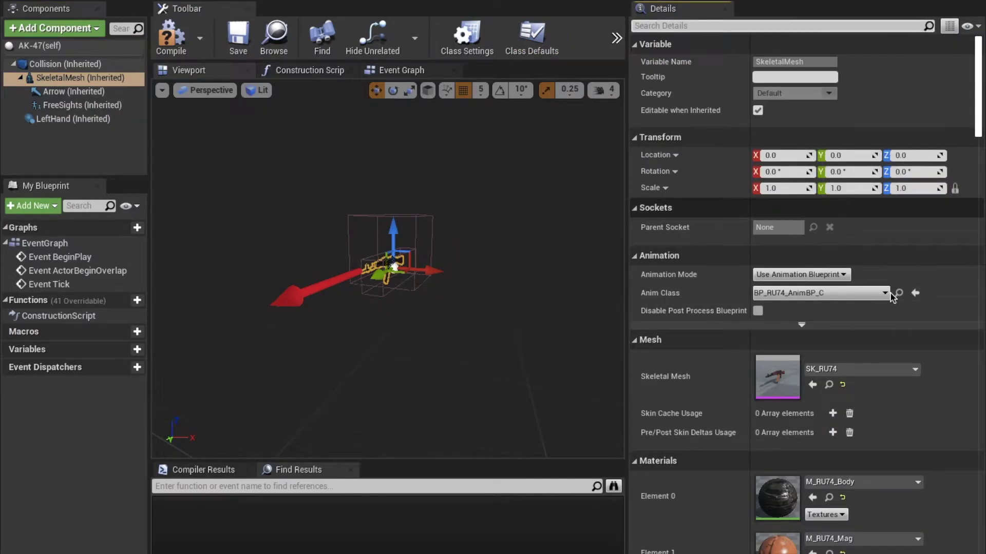
Step: Locate the assigned RU74 animation blueprint in the project content and compile the AK-47 blueprint
left_click(898, 294)
double_click(460, 529)
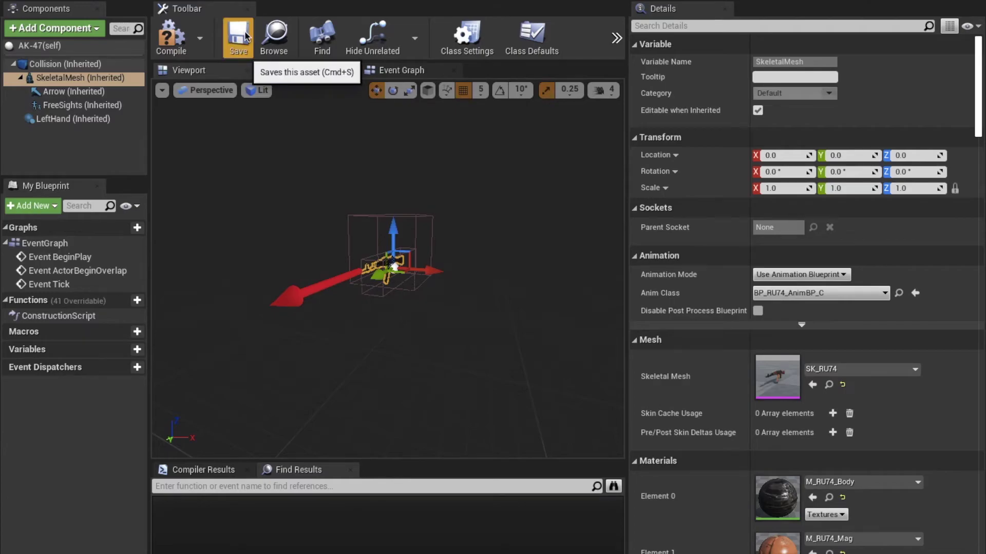
left_click(187, 41)
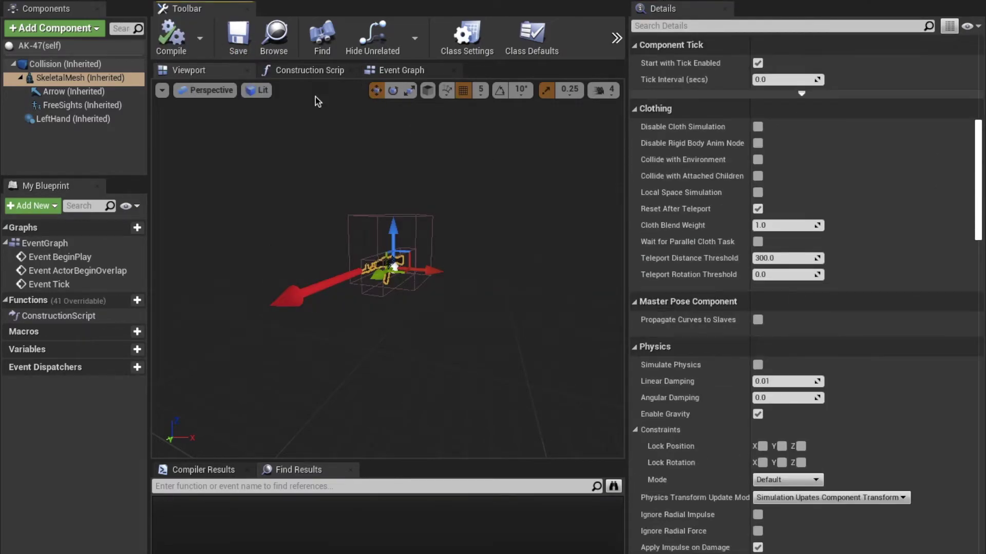
Step: Clear the second Customizable Bullets entry and the Starting Optic in the AK-47's attachment defaults
left_click(105, 46)
scroll(668, 360, "down", 5)
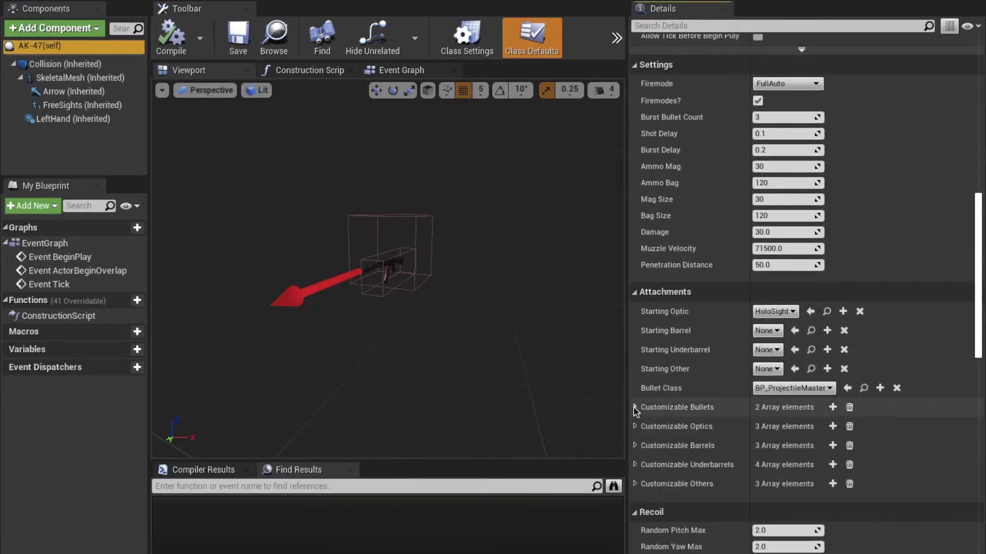
left_click(635, 407)
left_click(876, 445)
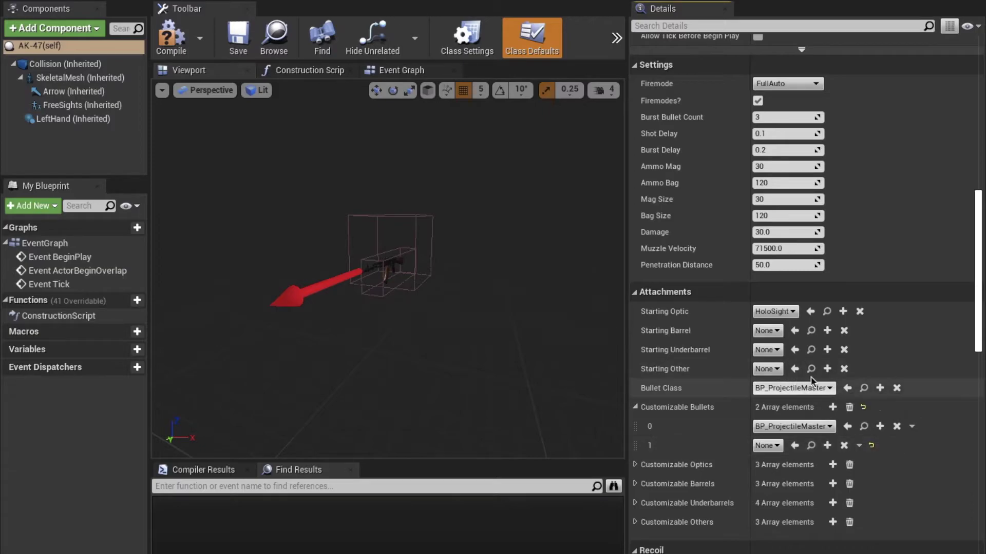
scroll(806, 449, "down", 3)
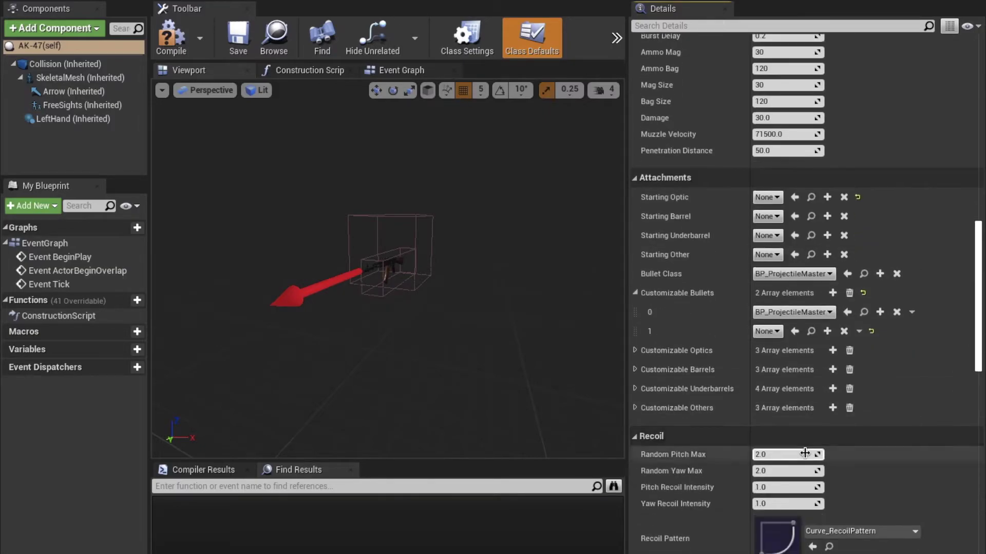
Step: Clear all three Customizable Optics entries and set the recoil Shot Back Target to 10.0
left_click(635, 351)
left_click(844, 370)
left_click(844, 389)
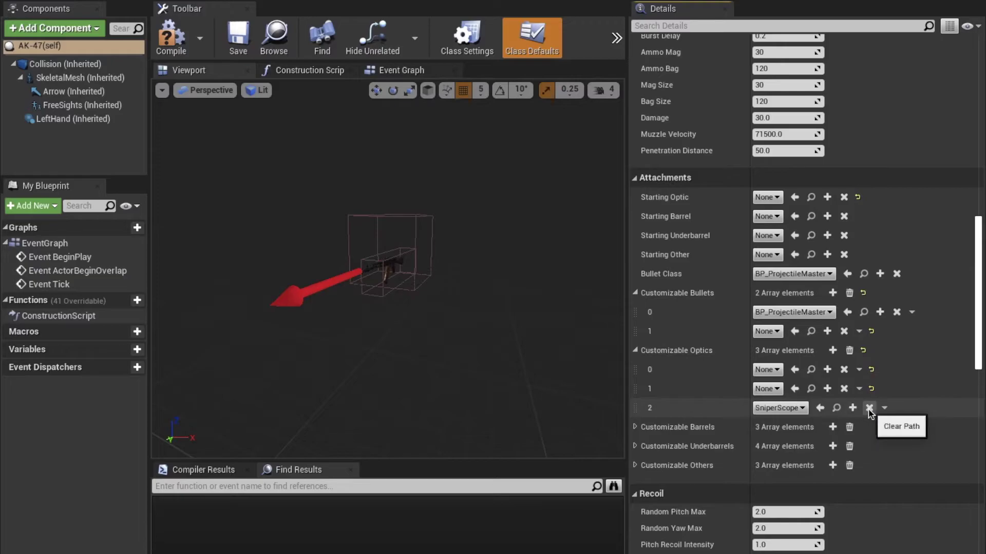
left_click(844, 408)
scroll(871, 414, "down", 2)
scroll(871, 414, "down", 5)
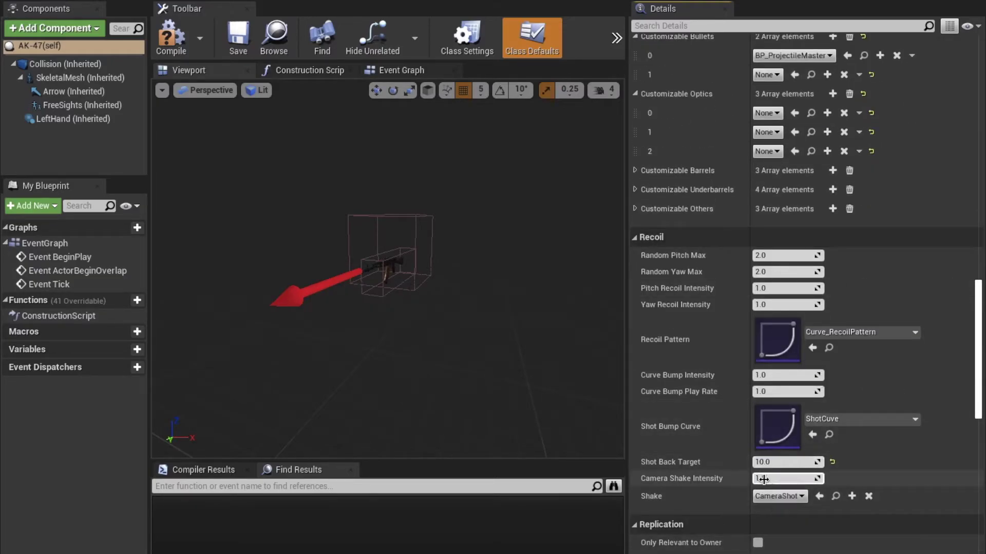
Step: Set the AK-47's Muzzle FX to P_RU74_Muzzleflash and compile the blueprint
scroll(786, 385, "up", 15)
scroll(785, 385, "up", 15)
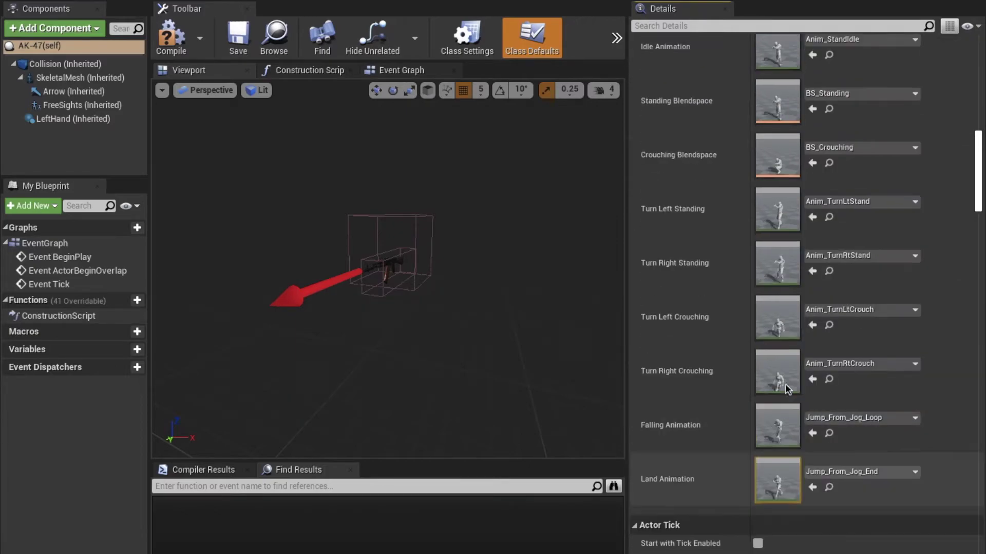
scroll(826, 440, "down", 1)
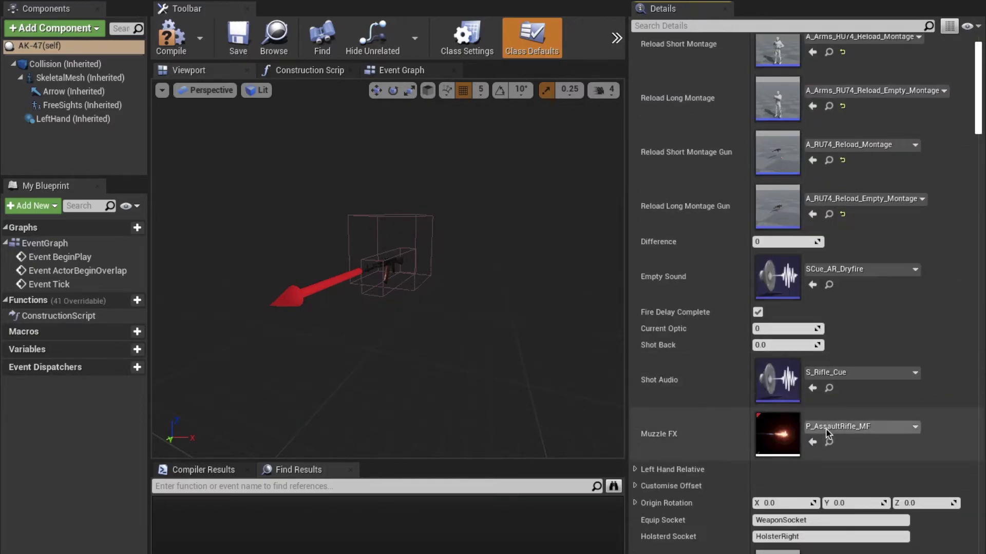
left_click(828, 429)
left_click(822, 235)
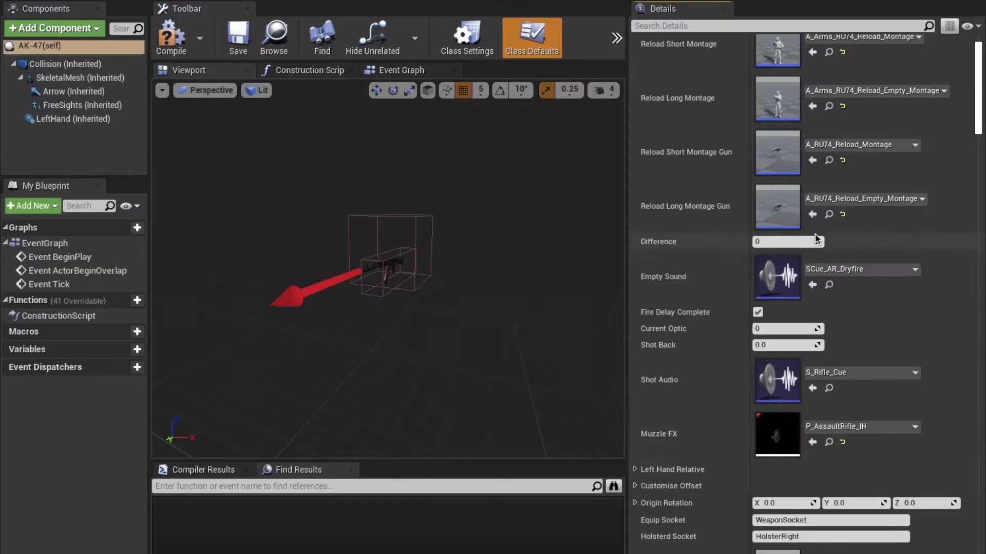
left_click(866, 431)
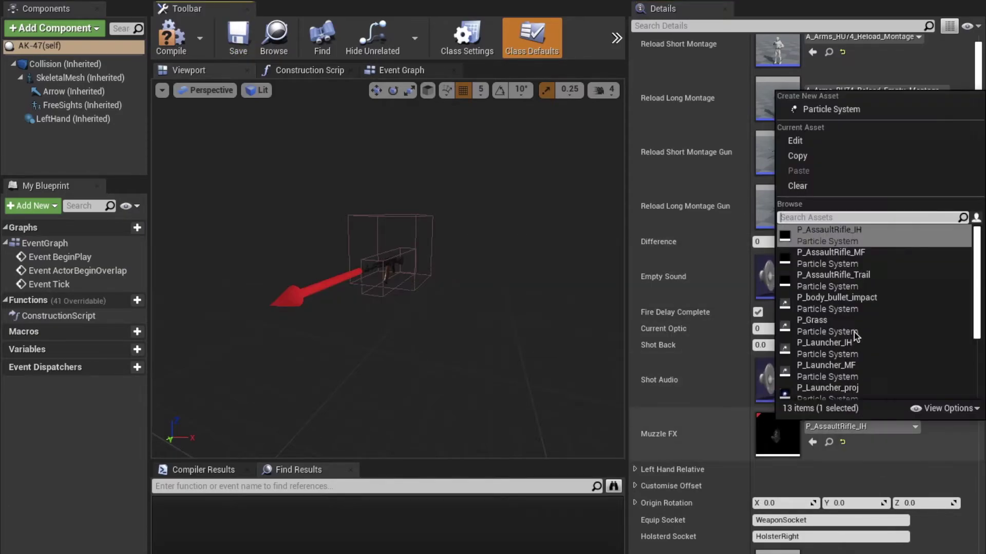
type("ar")
left_click(808, 244)
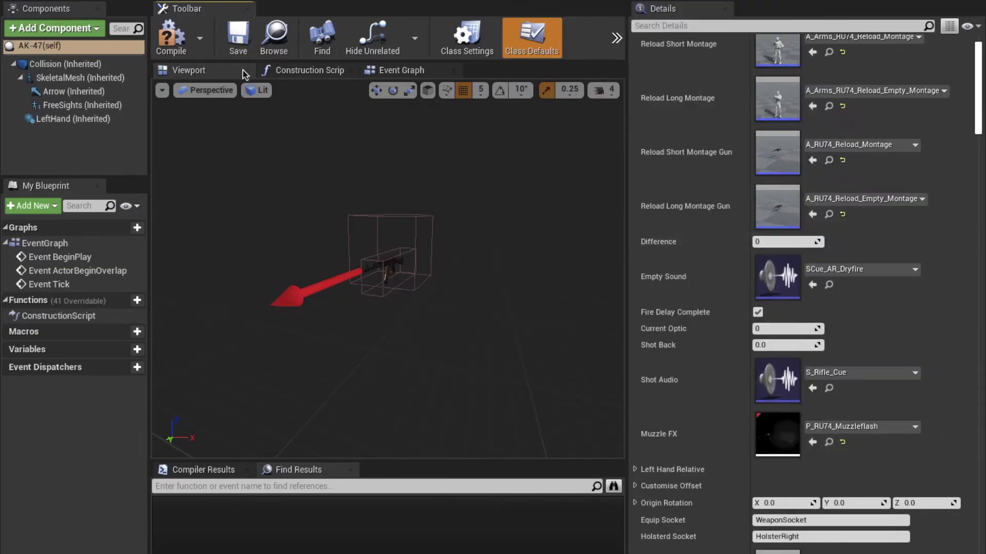
left_click(163, 36)
scroll(737, 197, "up", 2)
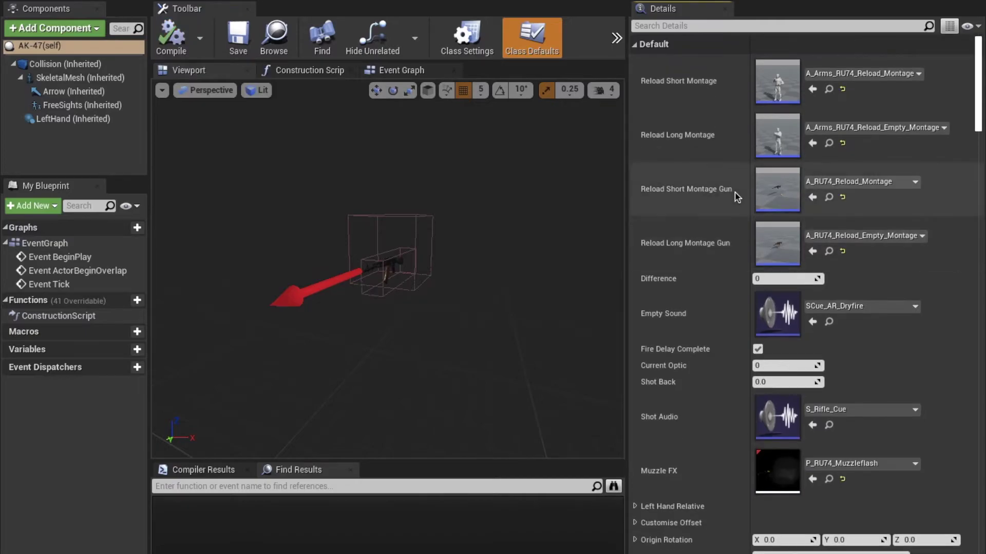
scroll(894, 370, "down", 15)
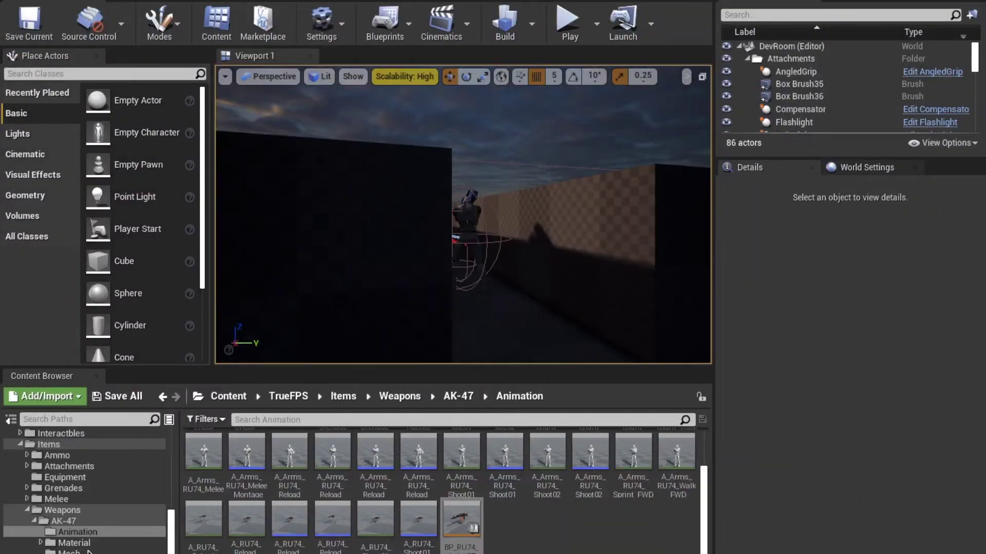
Step: Open the SK_RU74_Skeleton asset from the AK-47's Mesh folder
left_click(68, 551)
left_click(279, 462)
double_click(279, 462)
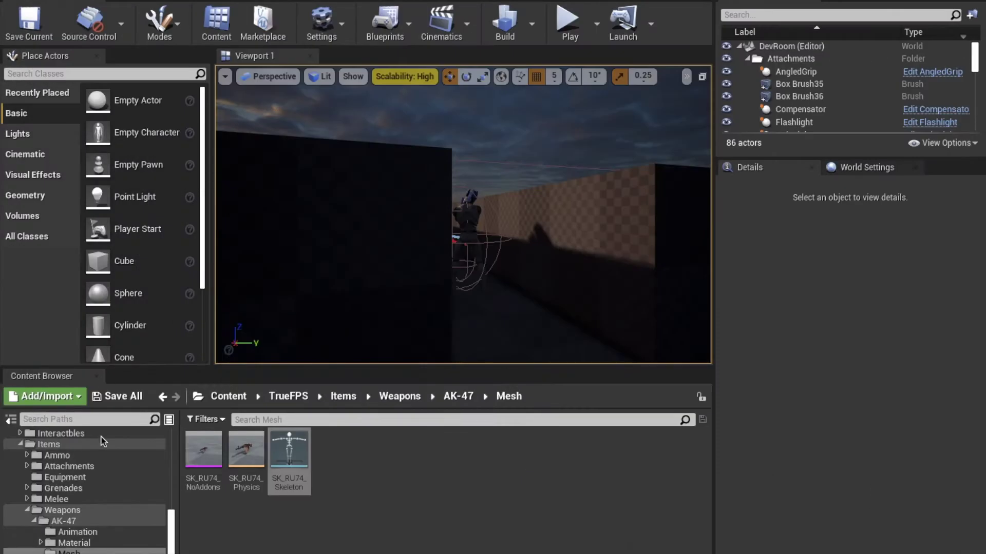
Step: Open the skeleton in the ExampleRifle's Mesh folder and compare its sockets with those of the RU74 skeleton
scroll(94, 491, "up", 5)
scroll(65, 530, "down", 6)
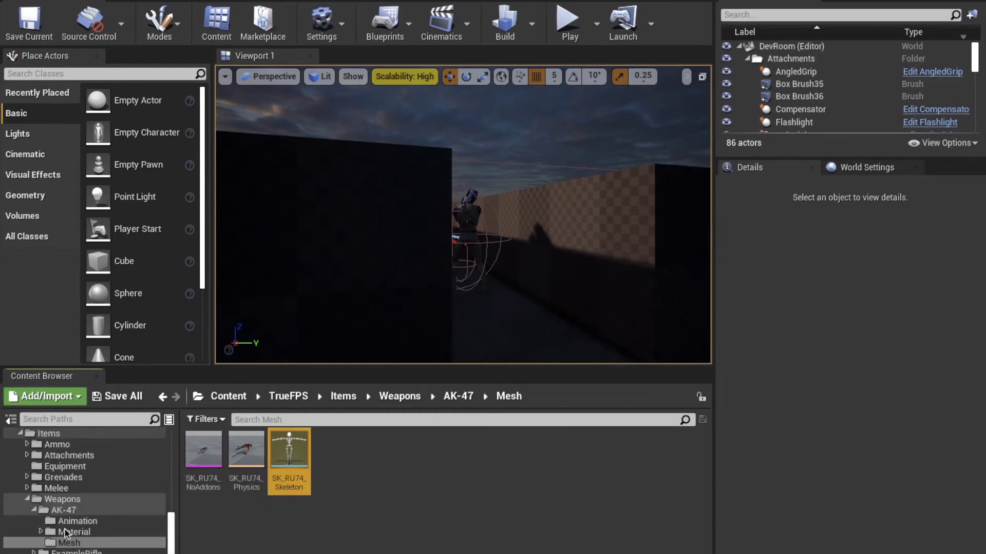
left_click(76, 551)
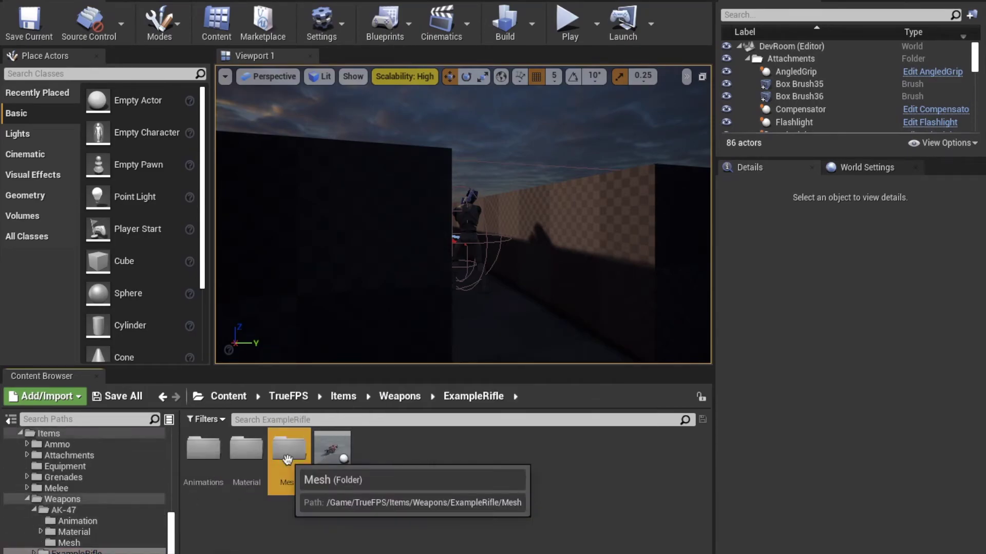
double_click(290, 449)
left_click(201, 462)
double_click(201, 470)
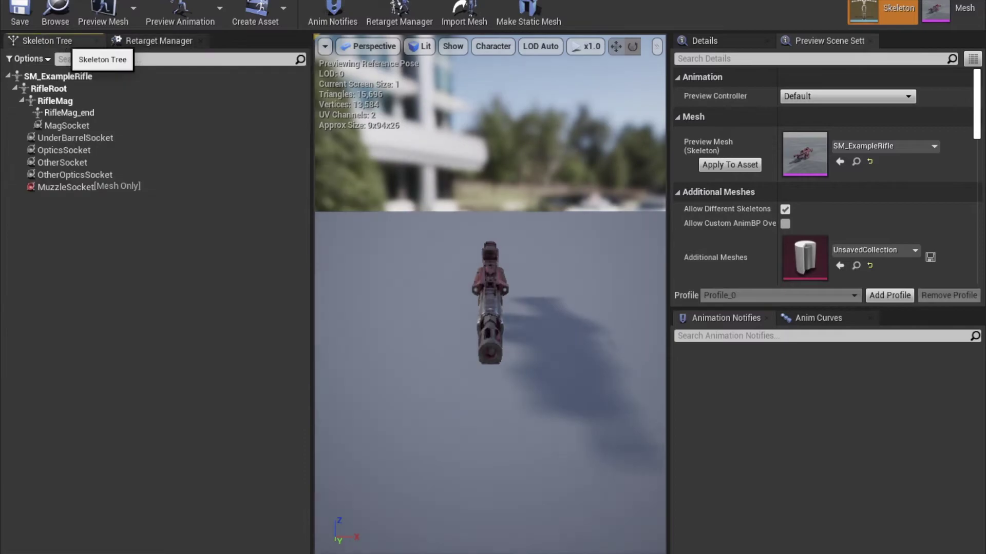
left_click(242, 1)
left_click(65, 44)
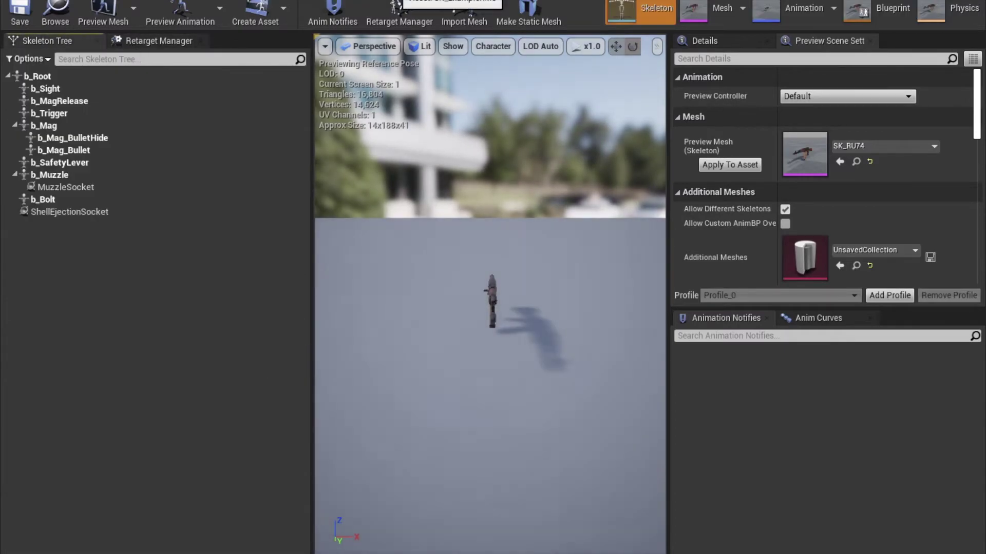
left_click(395, 2)
left_click(85, 127)
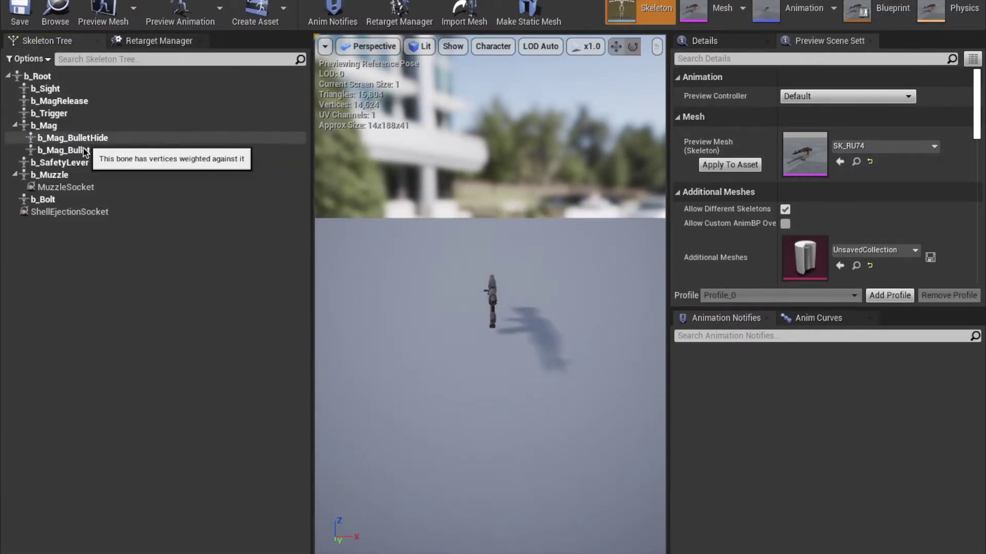
Step: Add a socket to the RU74 skeleton's b_Mag bone and name it MagSocket
left_click(64, 150)
right_click(65, 128)
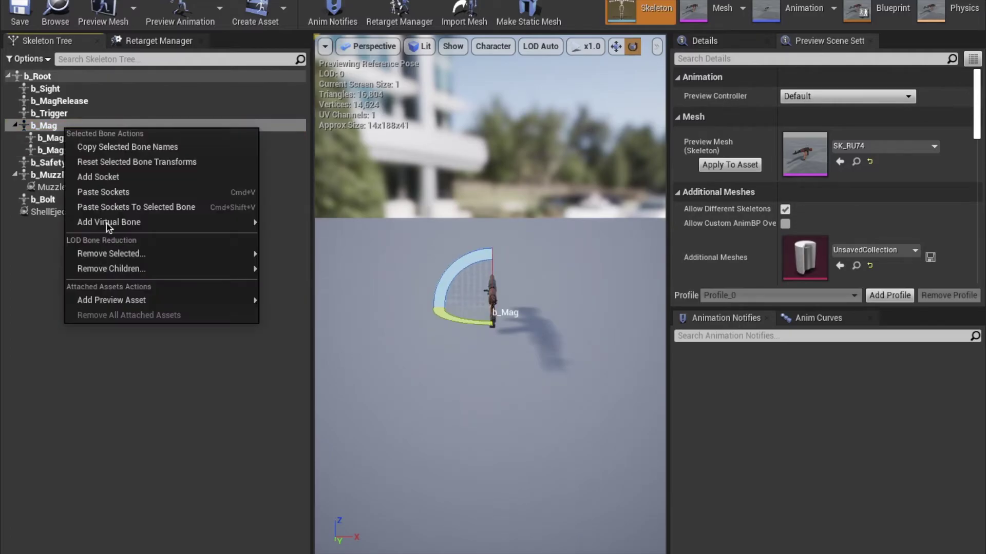
right_click(55, 163)
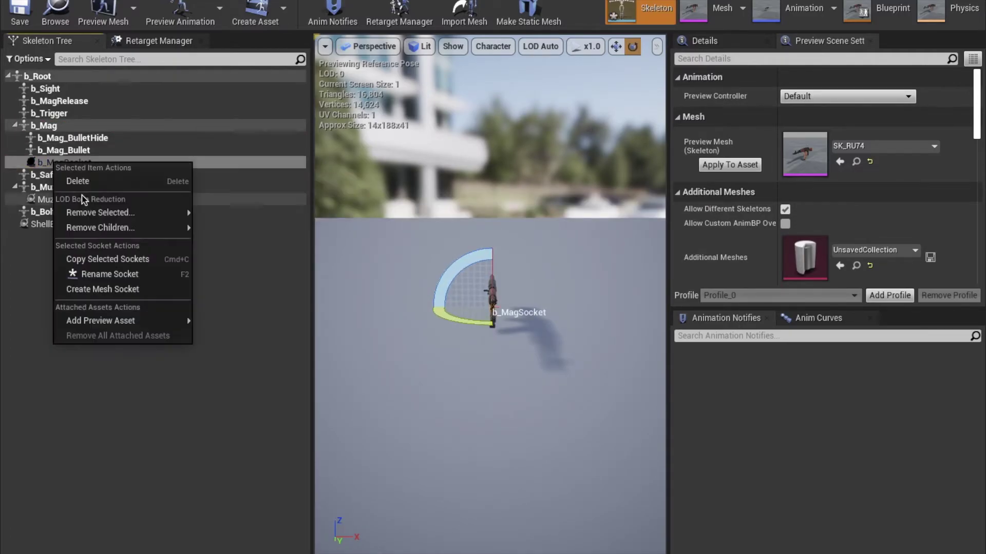
left_click(96, 275)
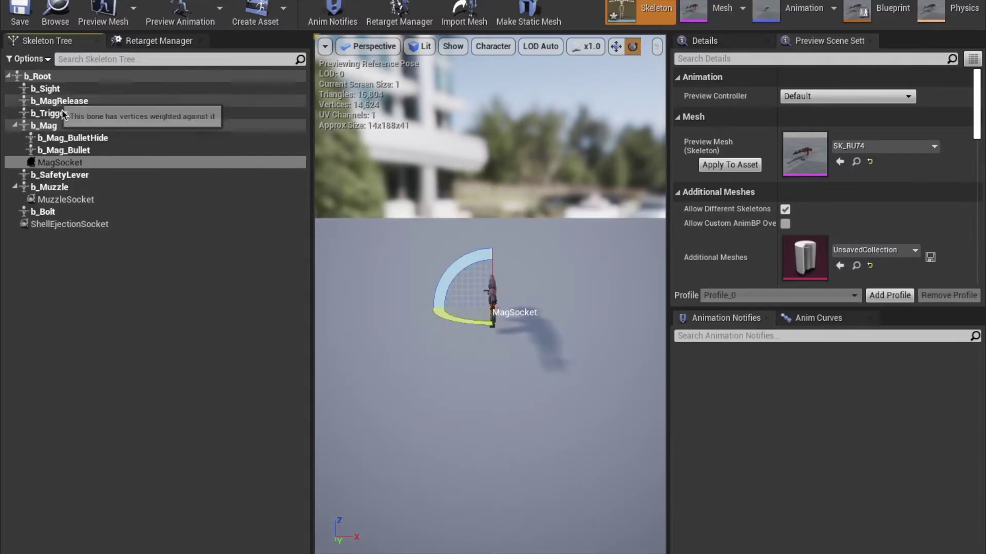
Step: Add a socket named UnderbarrelSocket to the b_Root bone and move it forward under the barrel
left_click(41, 76)
right_click(57, 77)
left_click(85, 123)
right_click(56, 237)
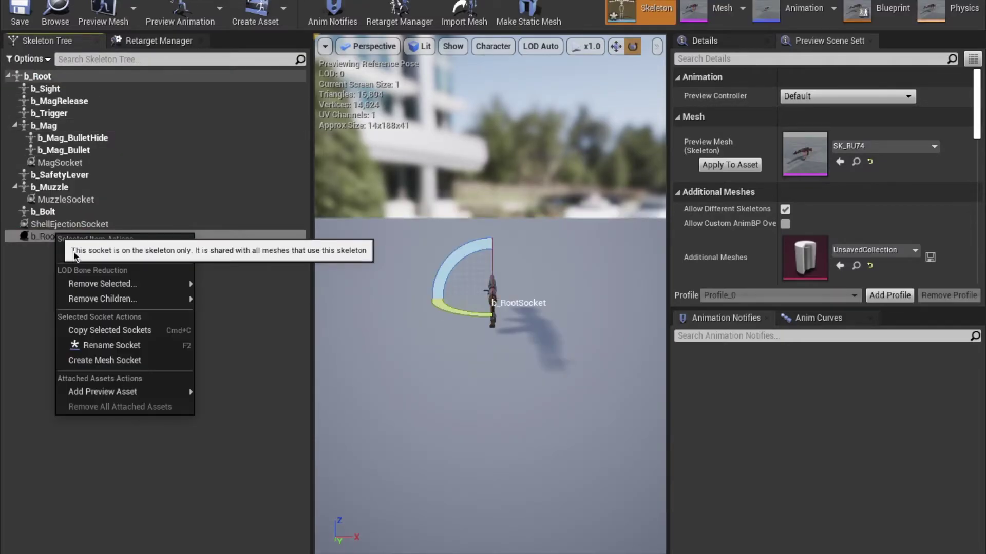
left_click(96, 345)
type("UnderbarrelSocket")
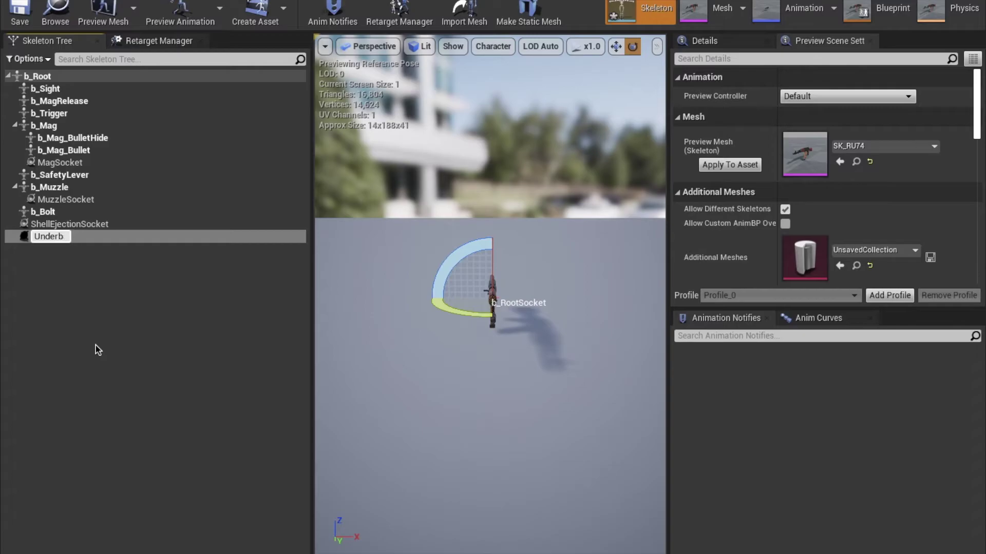
key("Return")
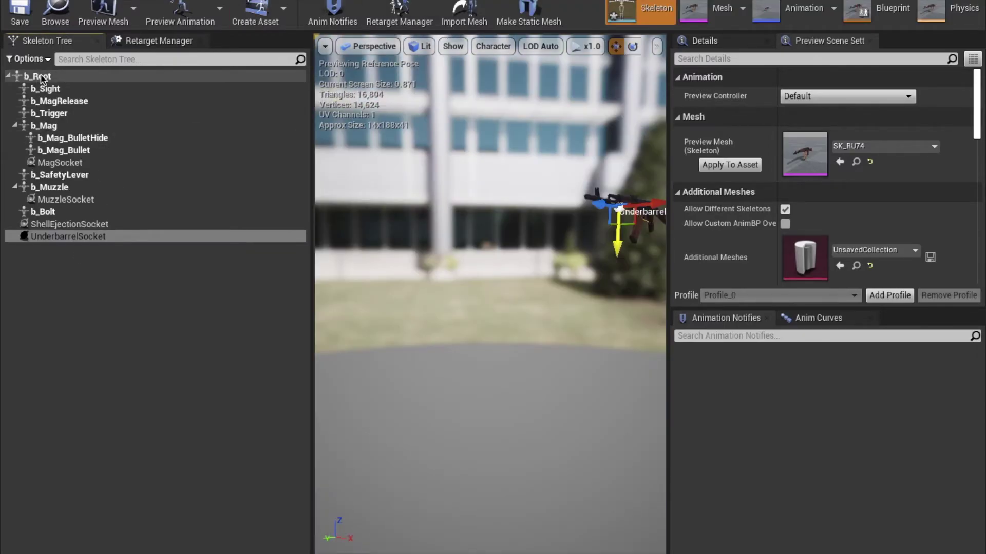
Step: Add another socket to the b_Root bone and name it OtherSocket
right_click(42, 77)
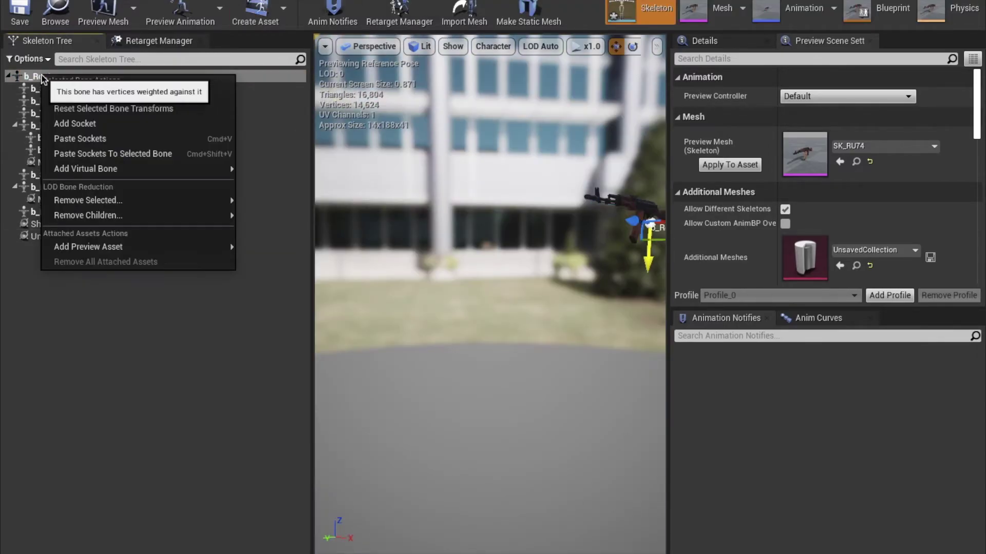
left_click(79, 139)
right_click(57, 249)
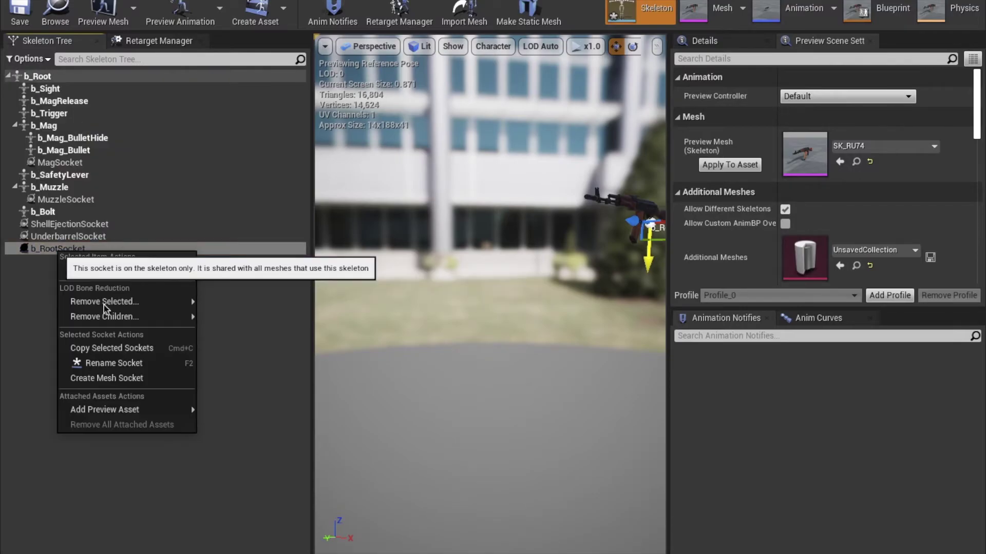
left_click(98, 363)
type("OtherSocket")
key("Return")
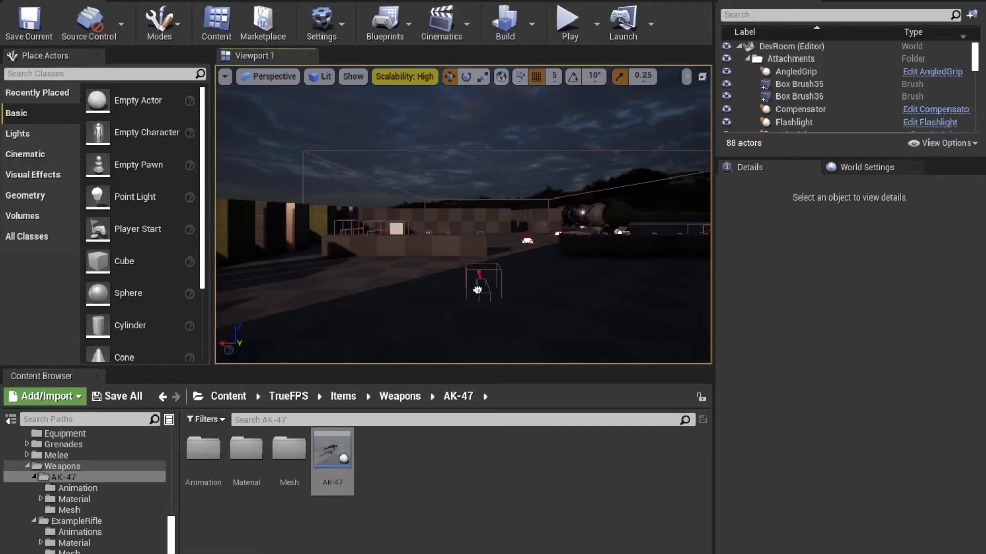
Step: Place the AK-47 in the level and test-fire it in a play session
left_click(491, 264)
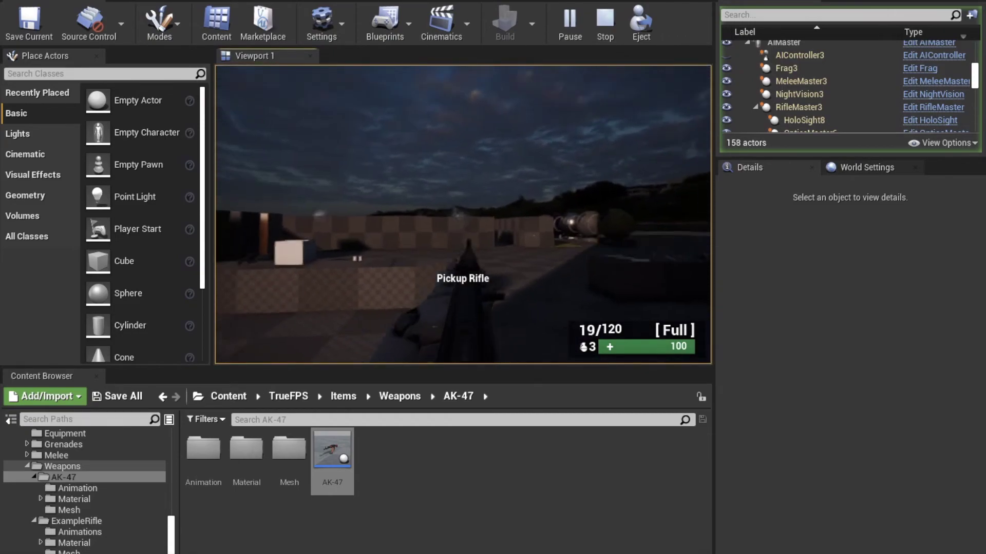
left_click_drag(462, 214, 462, 214)
key("Escape")
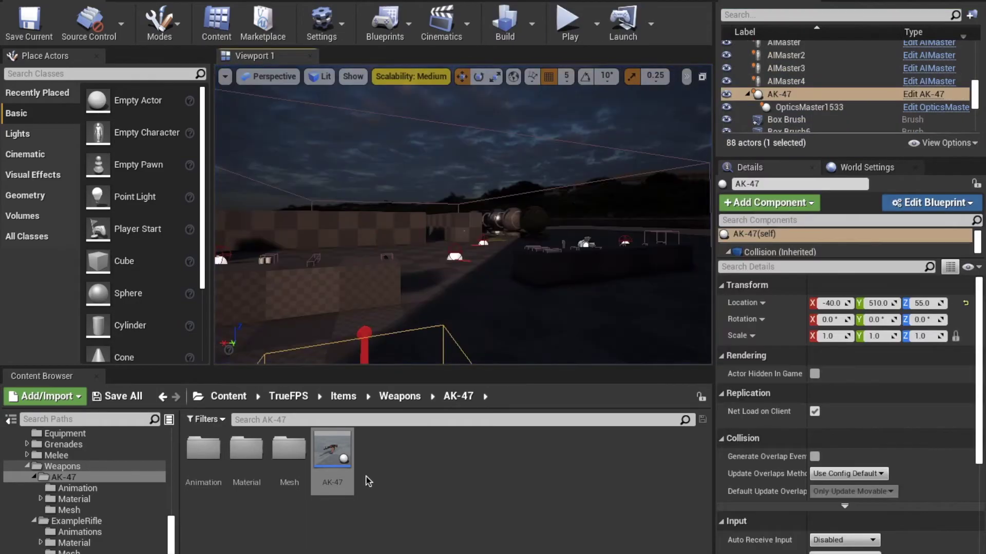
Step: Open the AK-47 blueprint and adjust the height of the FreeSights component above the rifle
double_click(322, 466)
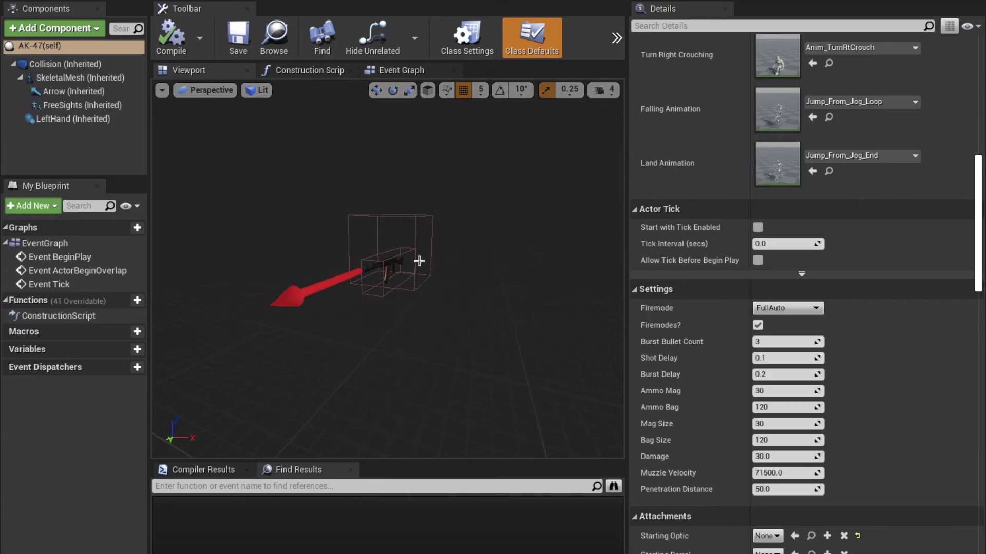
scroll(416, 265, "up", 8)
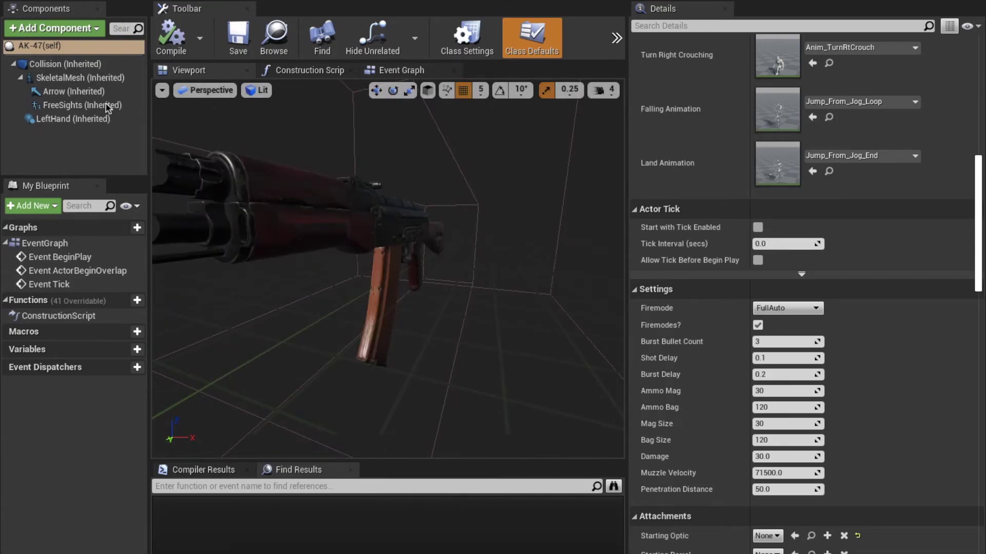
left_click(107, 105)
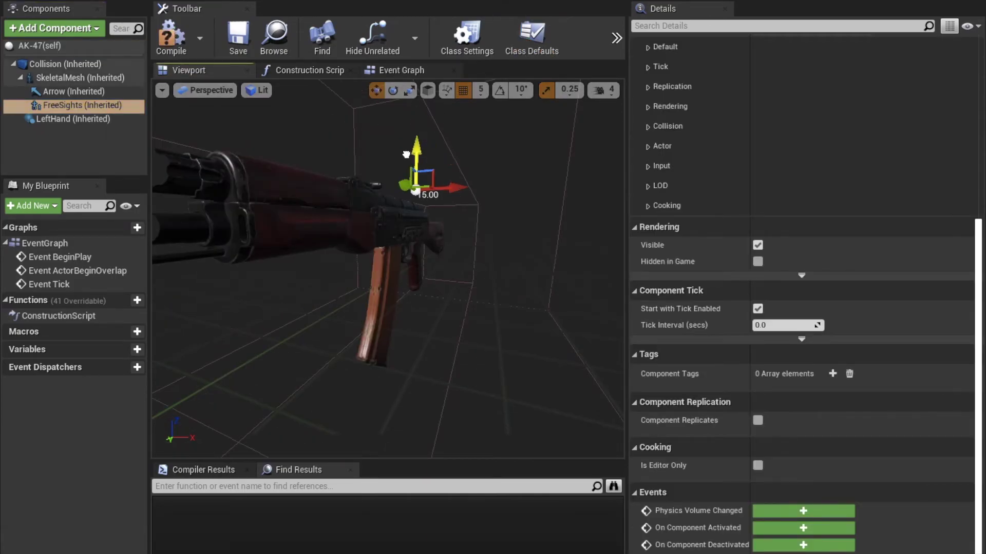
Step: Set the location snap to 1 and move the LeftHand component to about X 8.12, Y 30.68, Z 2.0
left_click(76, 118)
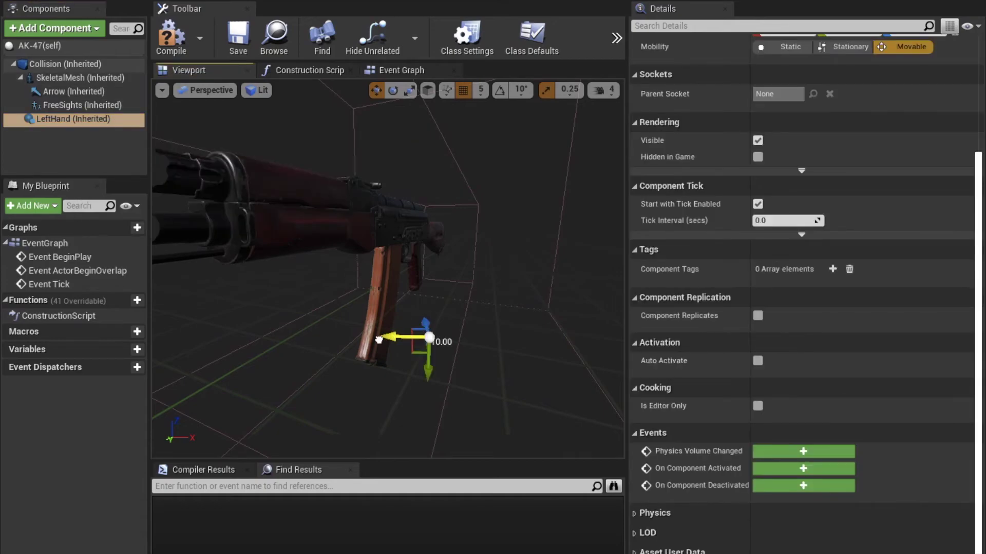
left_click(479, 91)
left_click(483, 112)
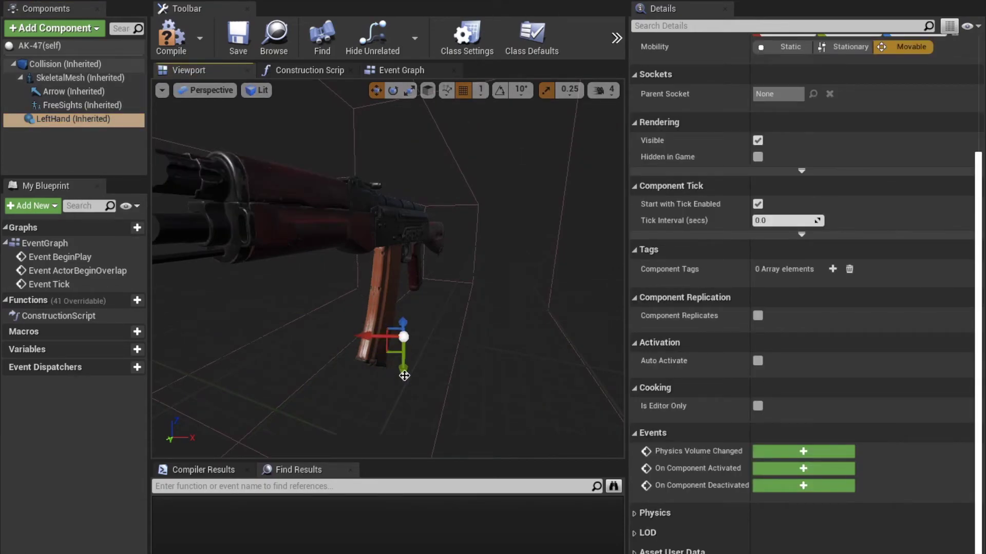
scroll(643, 198, "up", 3)
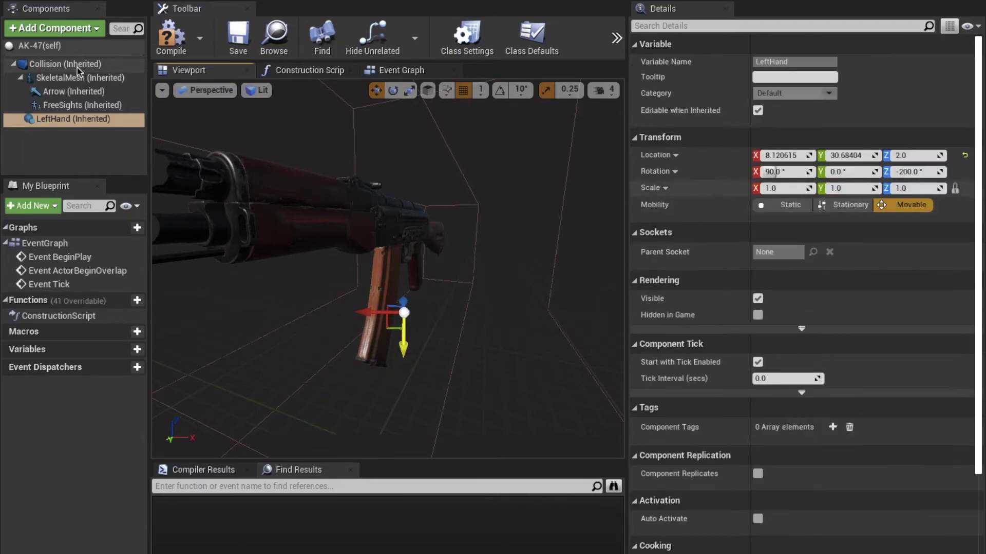
Step: Expand the Right Hand Offset values in the AK-47's class defaults
left_click(70, 46)
scroll(805, 355, "down", 3)
scroll(807, 359, "down", 3)
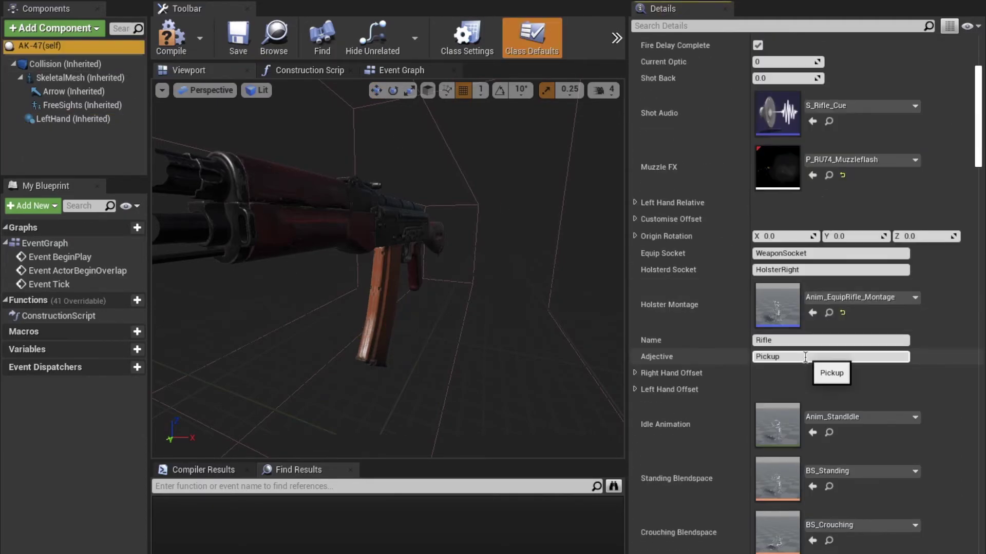
left_click(636, 220)
left_click(636, 220)
left_click(635, 372)
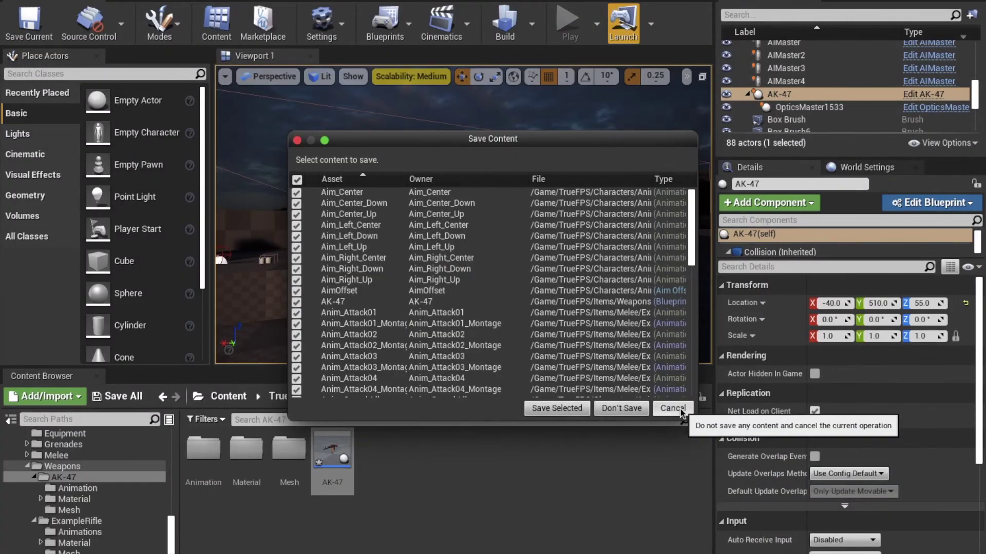
Step: Dismiss the Save Content dialog without saving and play the level to test the AK-47 after picking it up
left_click(673, 415)
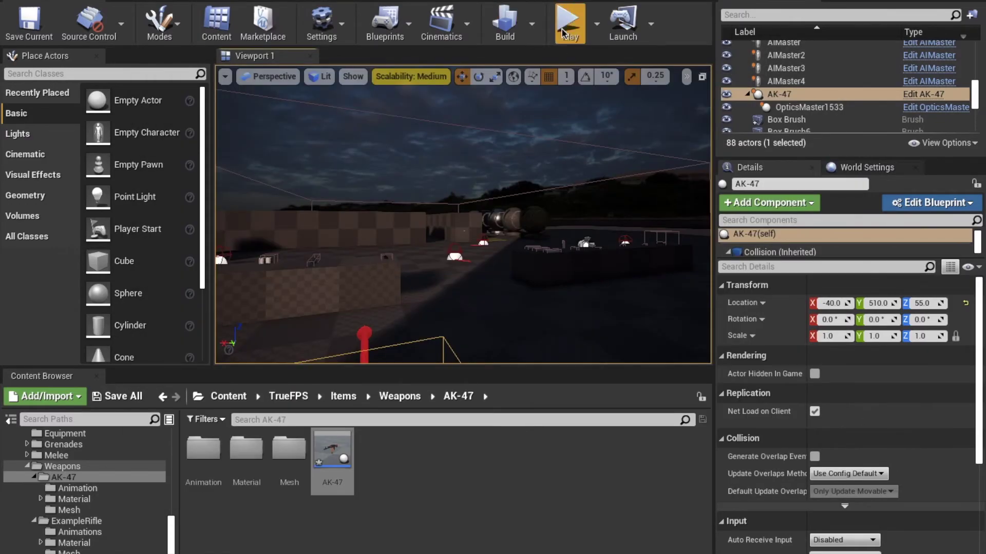
left_click(568, 23)
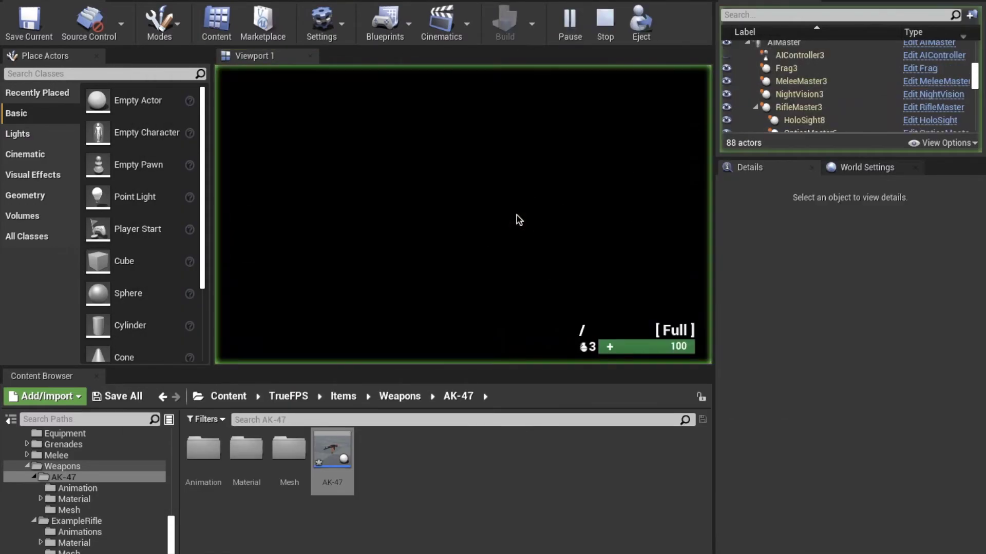
key("f")
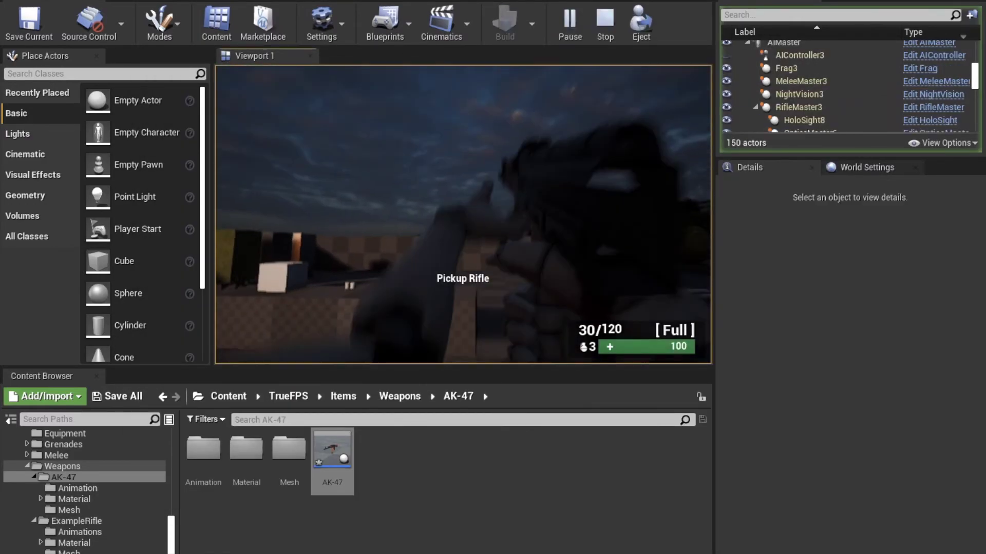
left_click(464, 214)
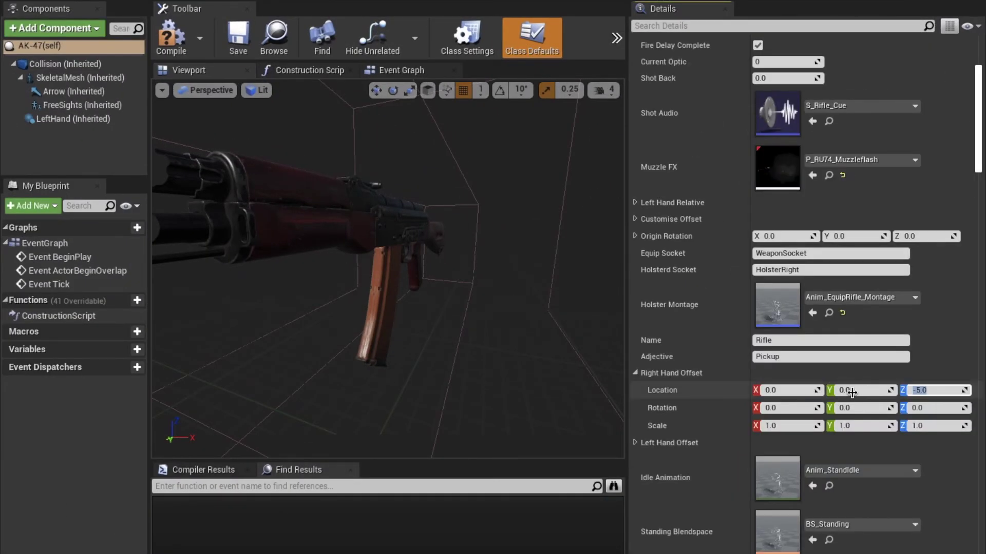
Step: Readjust the AK-47's FreeSights component and play the level again to check the weapon's aim and firing
left_click(61, 106)
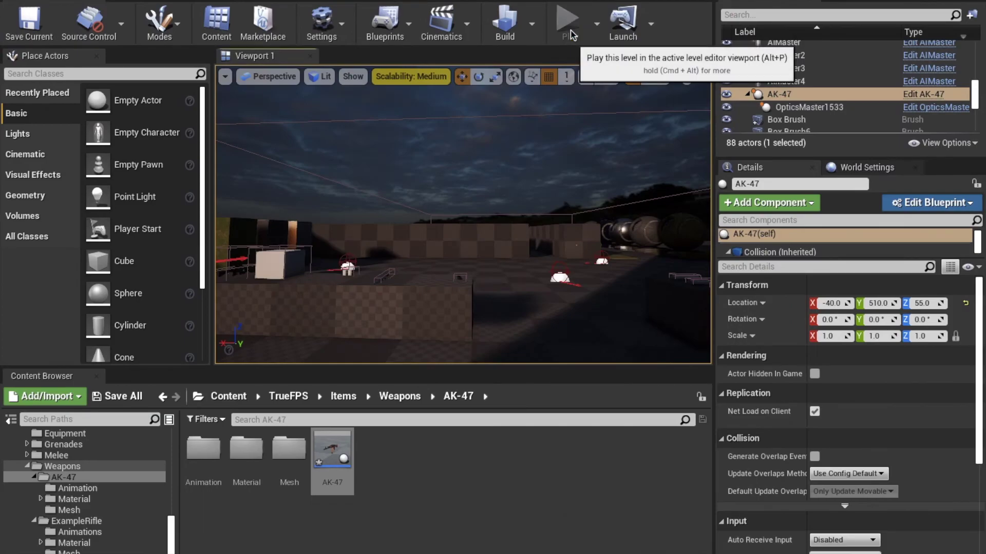
left_click(569, 21)
key("w")
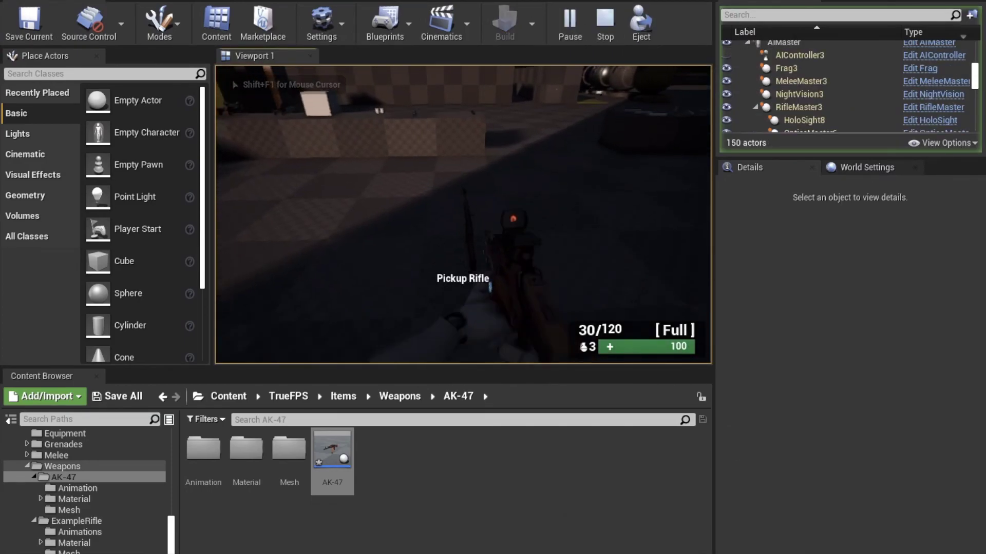
key("f")
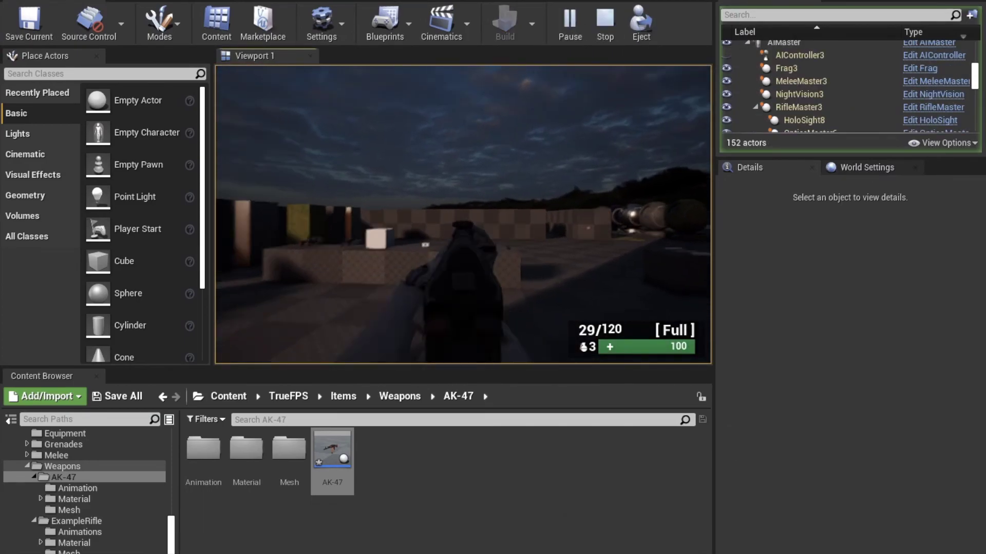